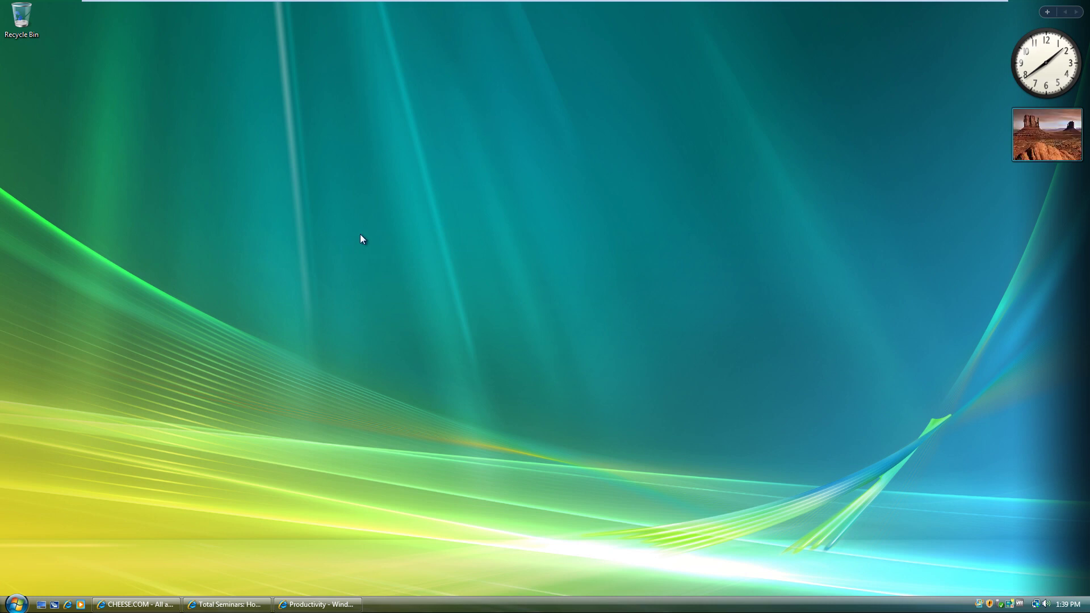
- Launch WordPad by searching 'word' from the Start menu, then minimize its blank document
click(17, 604)
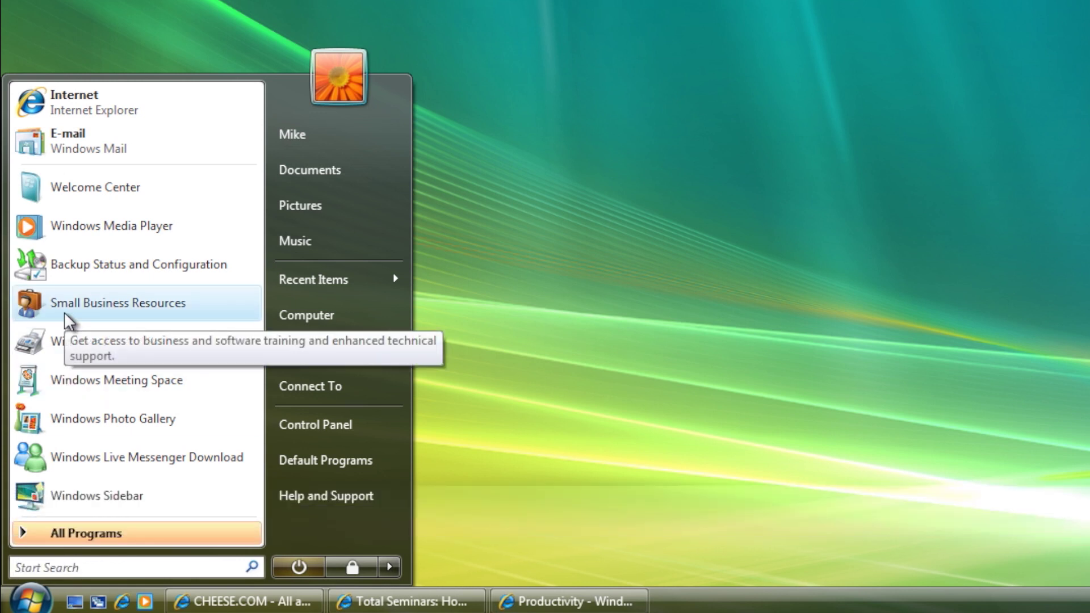
text(w)
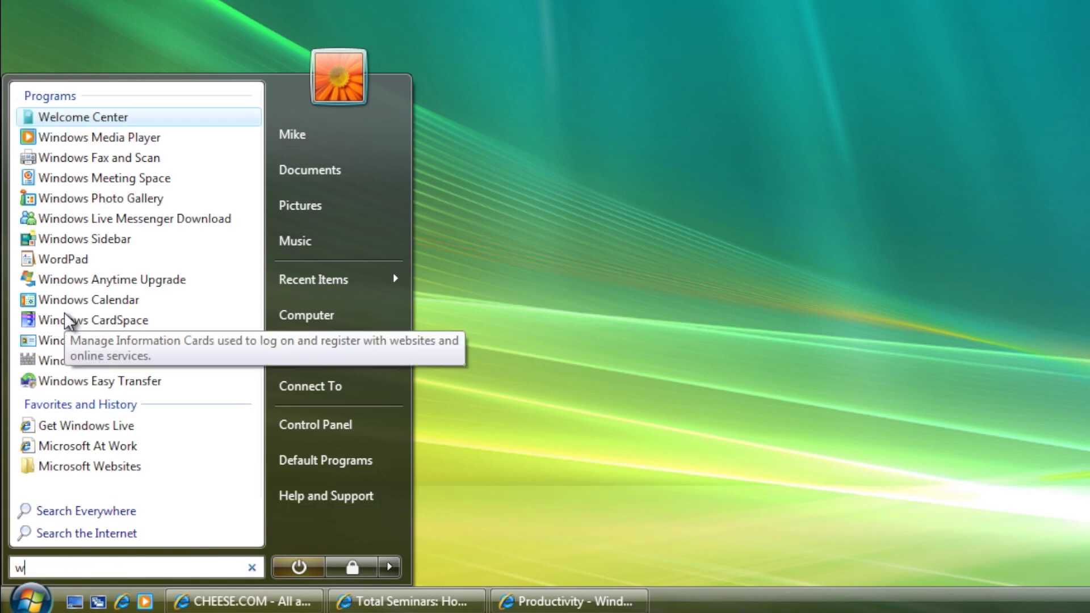
text(ord)
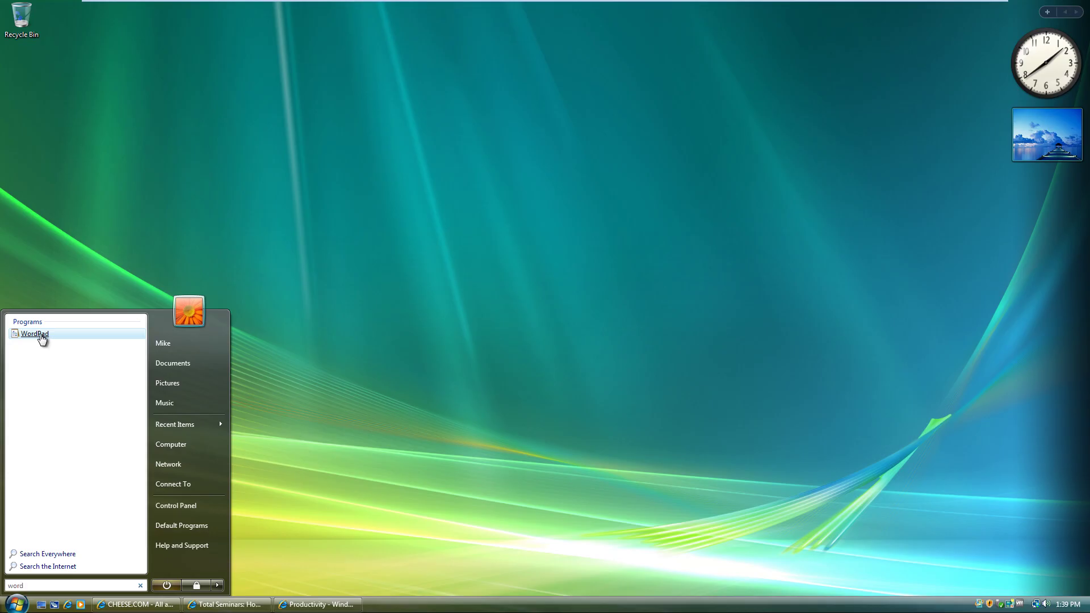
click(74, 117)
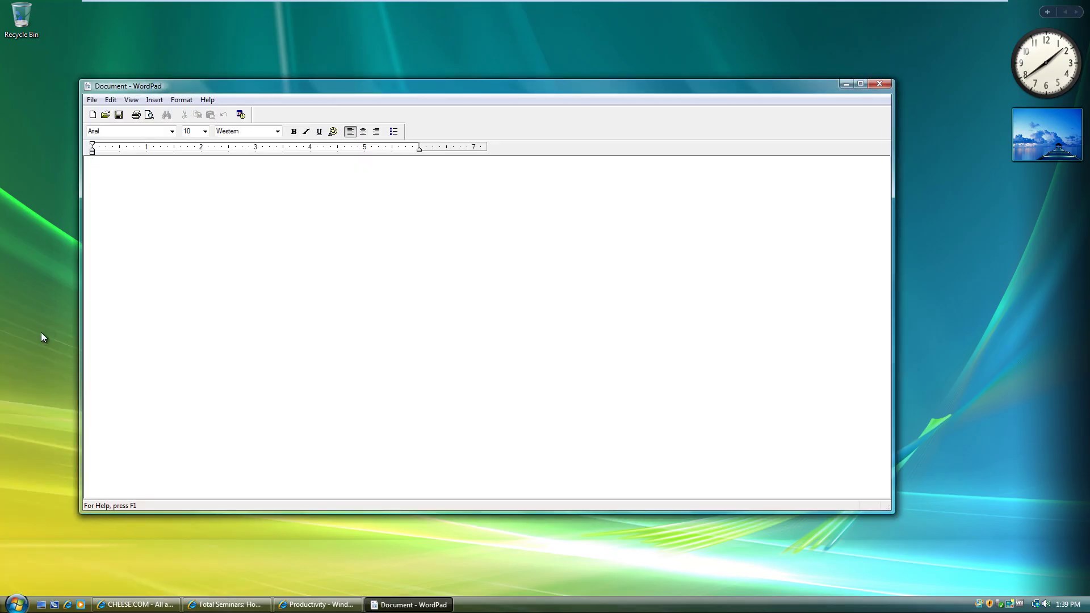
click(845, 85)
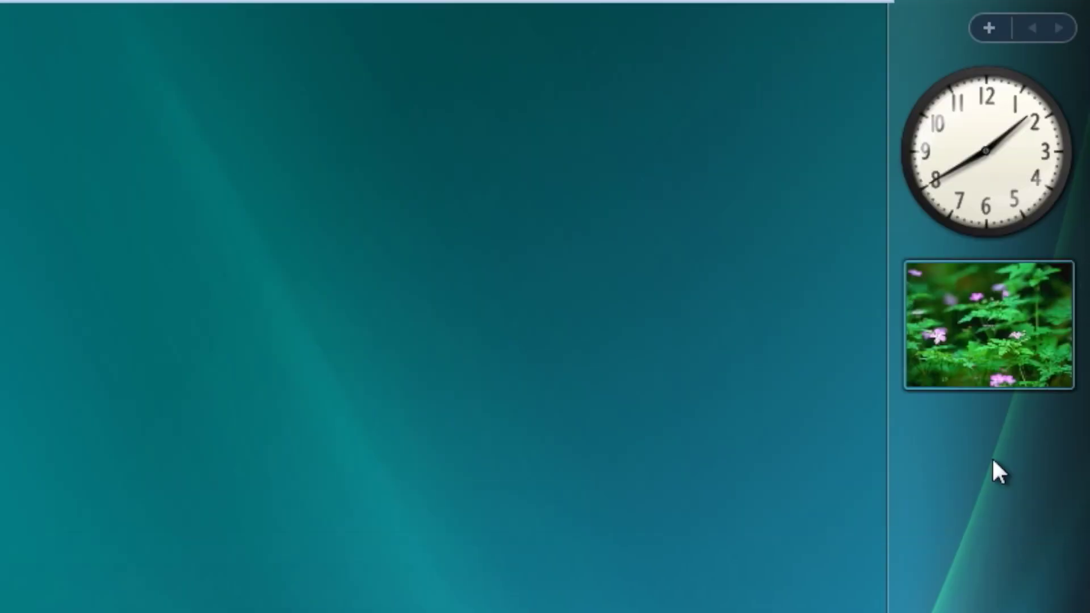
- Add a Notes gadget from the Sidebar's gadget gallery and write 'Do the video' in it
mouse_move(1052, 159)
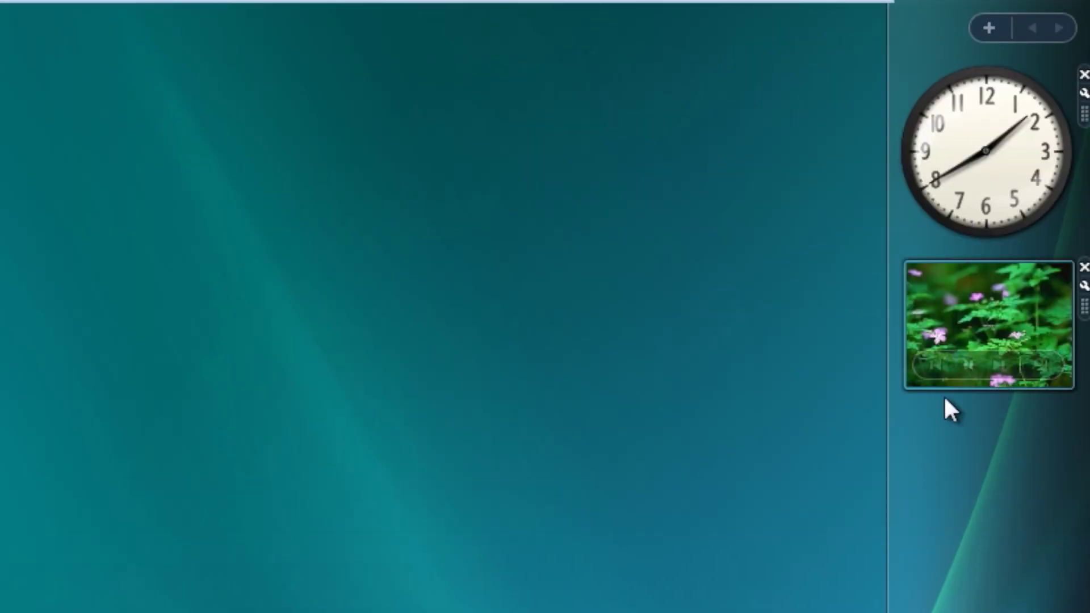
right_click(936, 456)
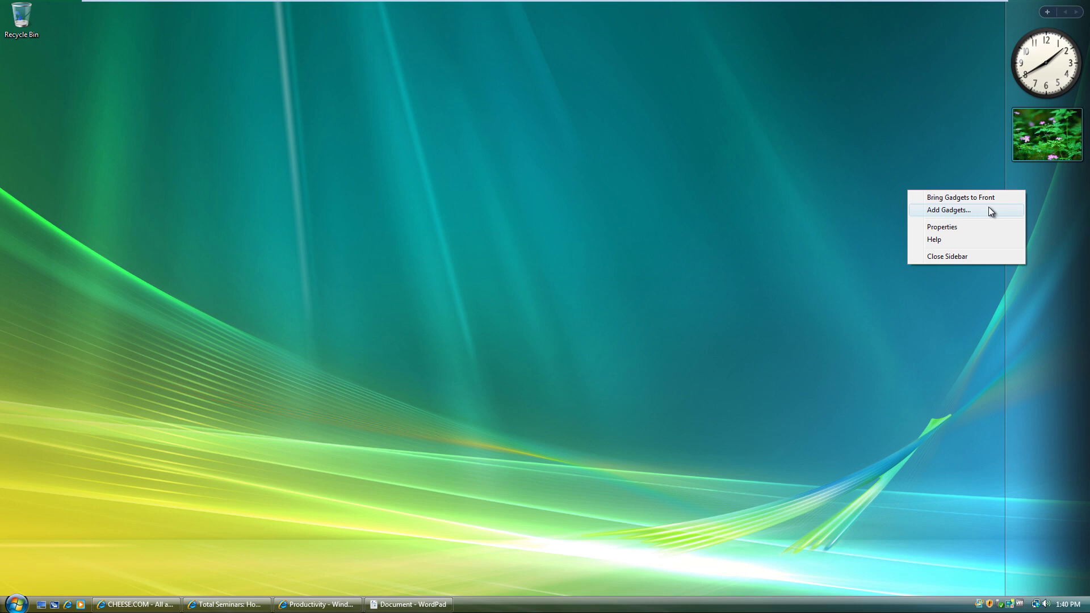
click(848, 500)
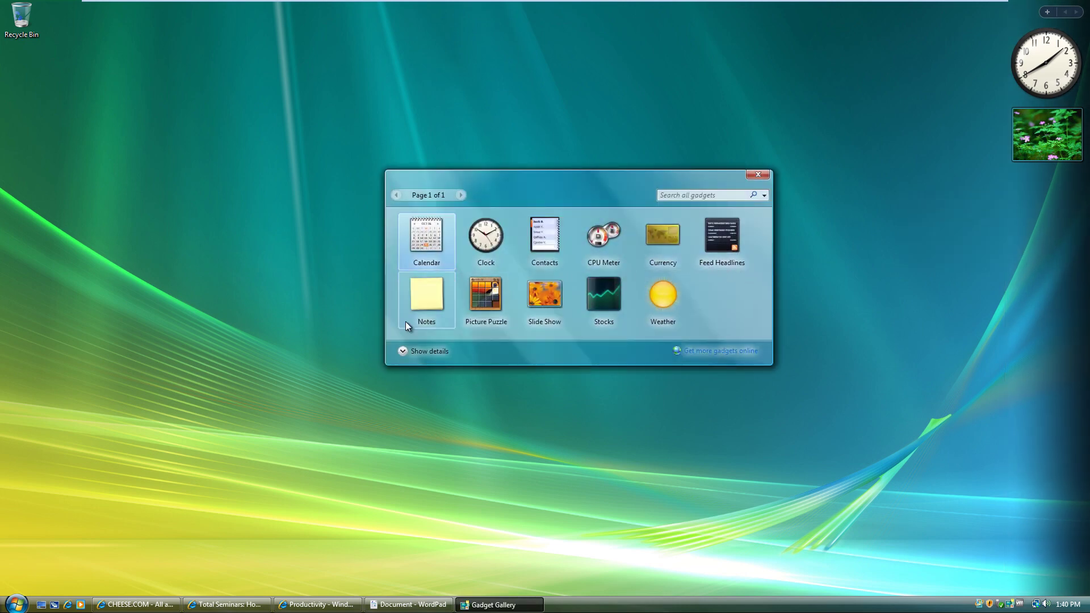
click(414, 306)
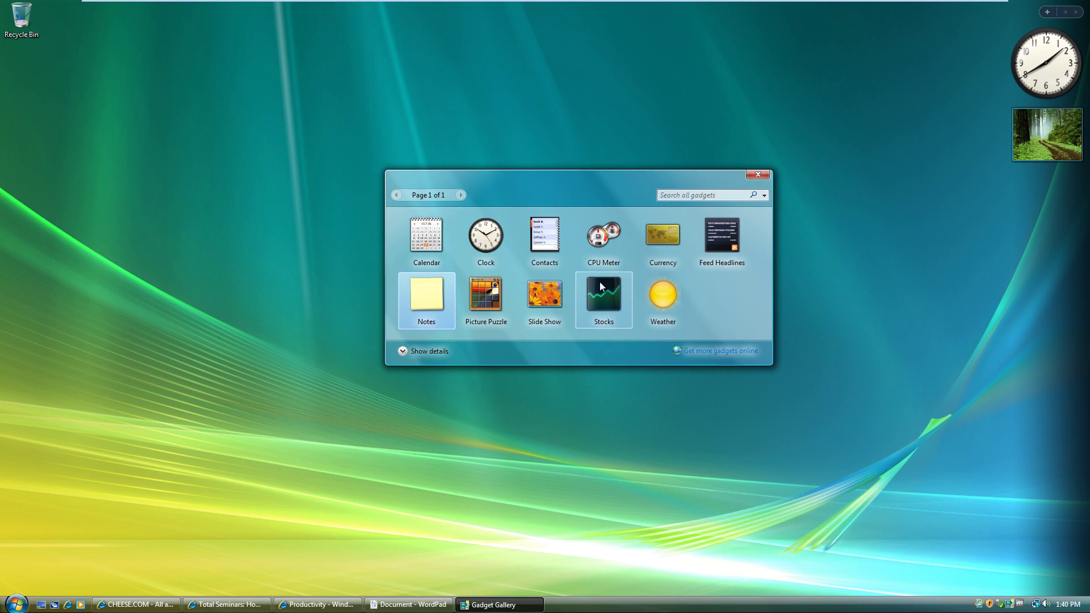
double_click(439, 301)
click(758, 177)
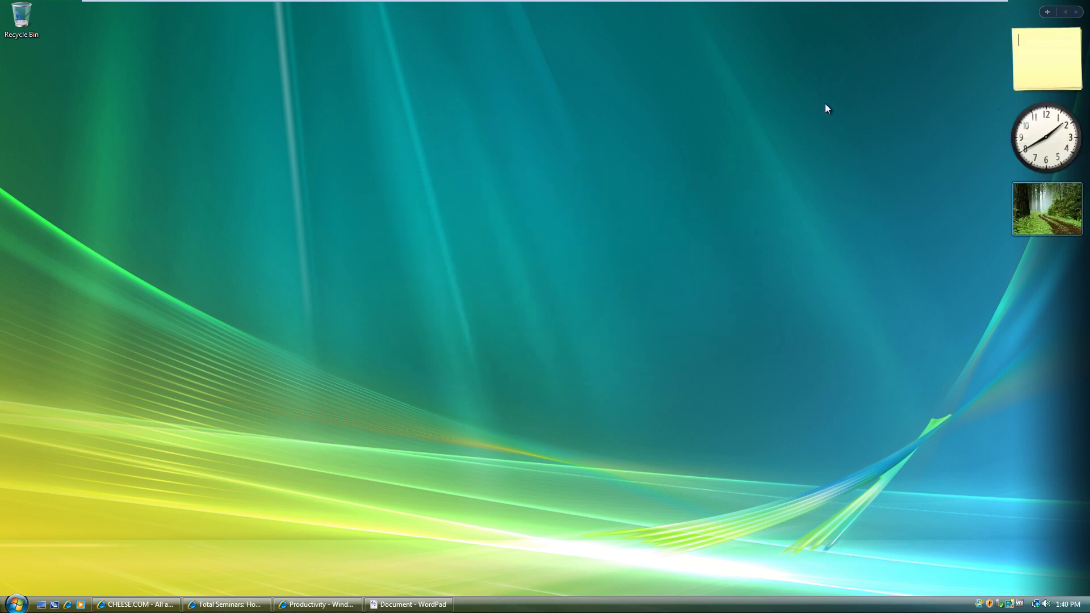
text(Do the video)
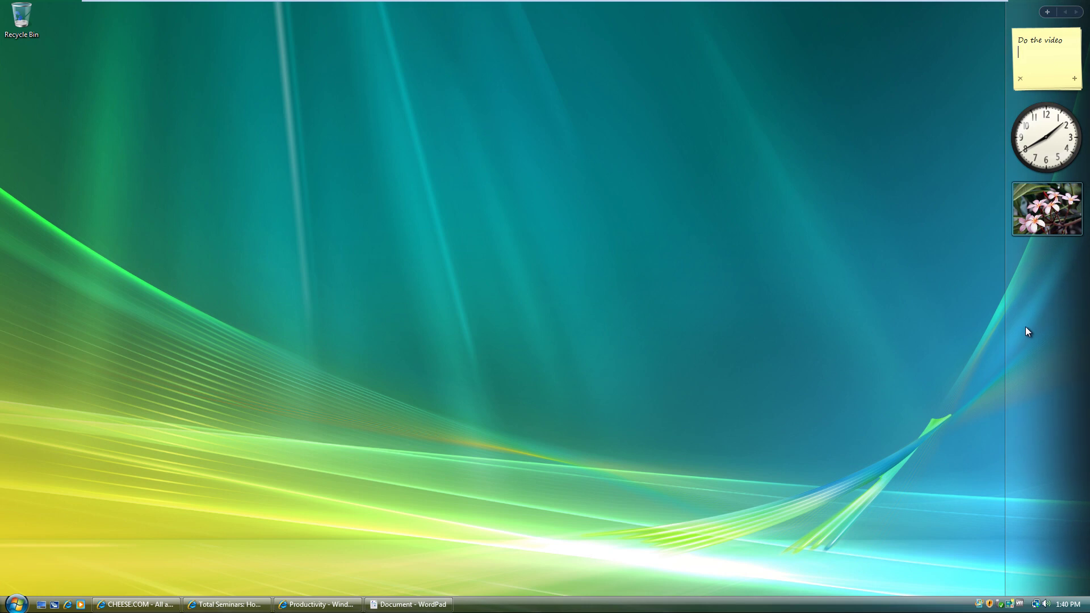
right_click(1026, 295)
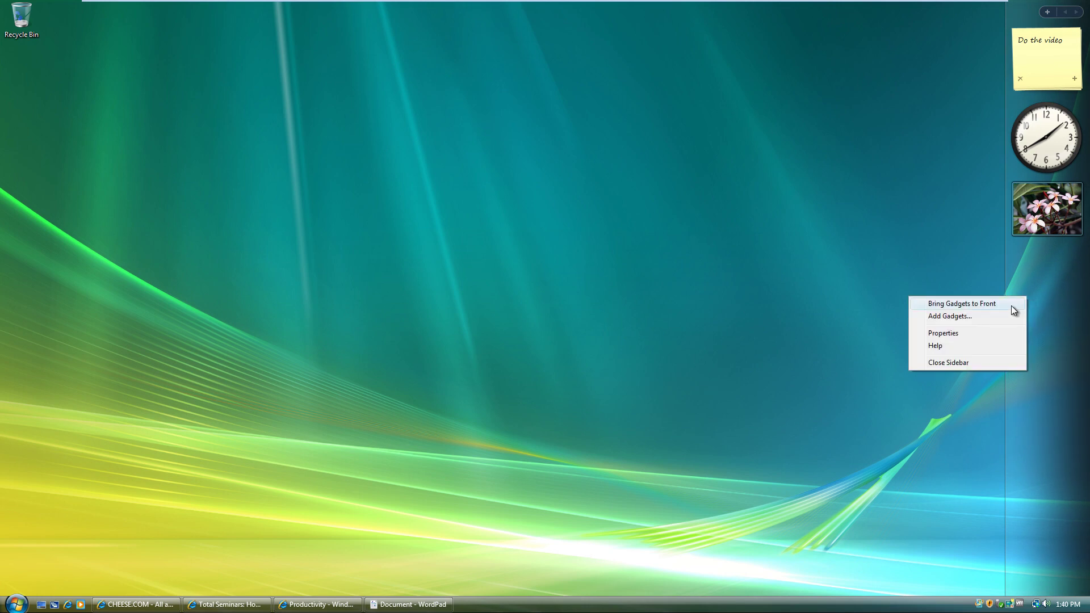
- Close the Sidebar and all its gadgets, then bring up the Start menu
click(978, 363)
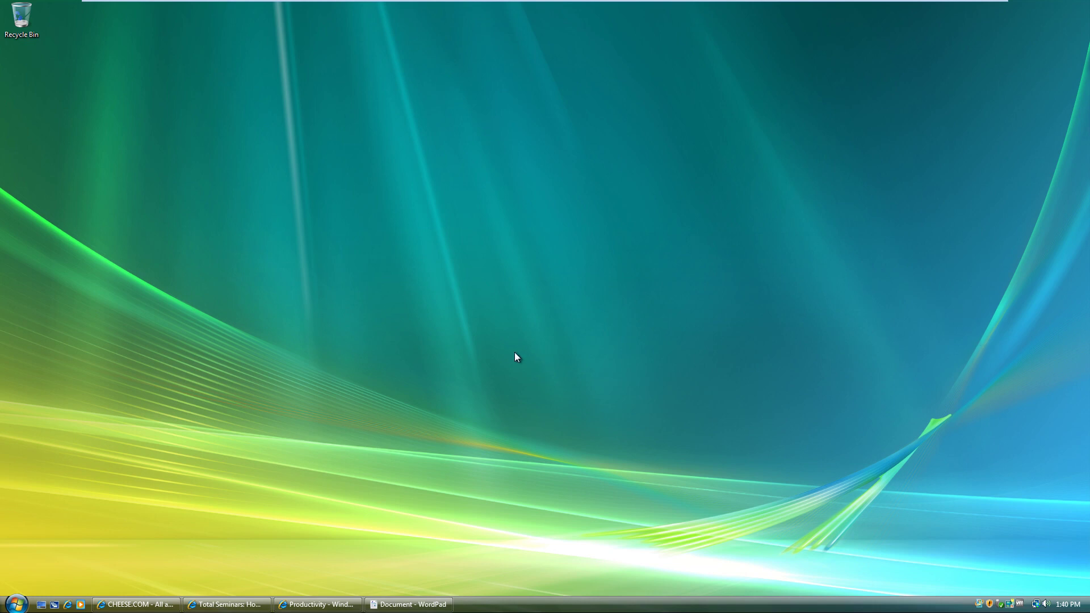
click(16, 603)
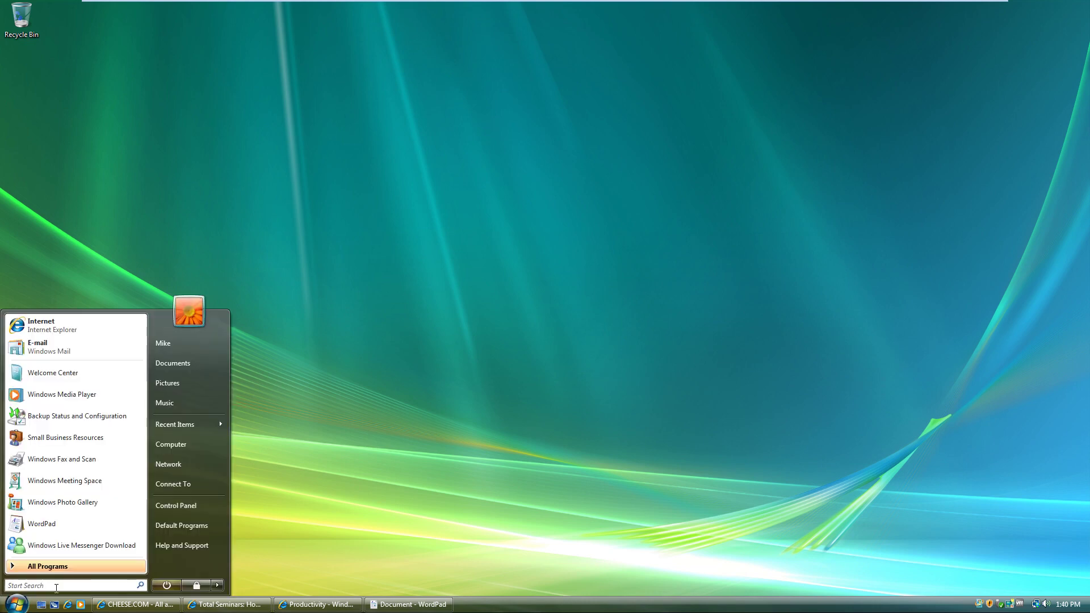
- Open Computer and browse Local Disk (C:) > Users > the user's folder > Desktop
click(162, 440)
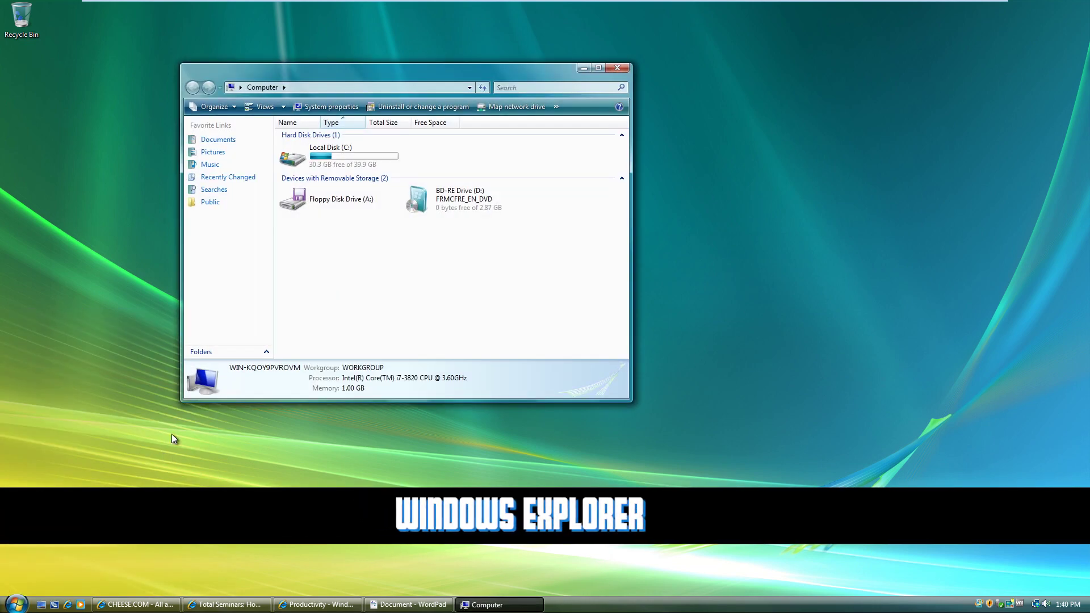
drag(427, 70, 541, 90)
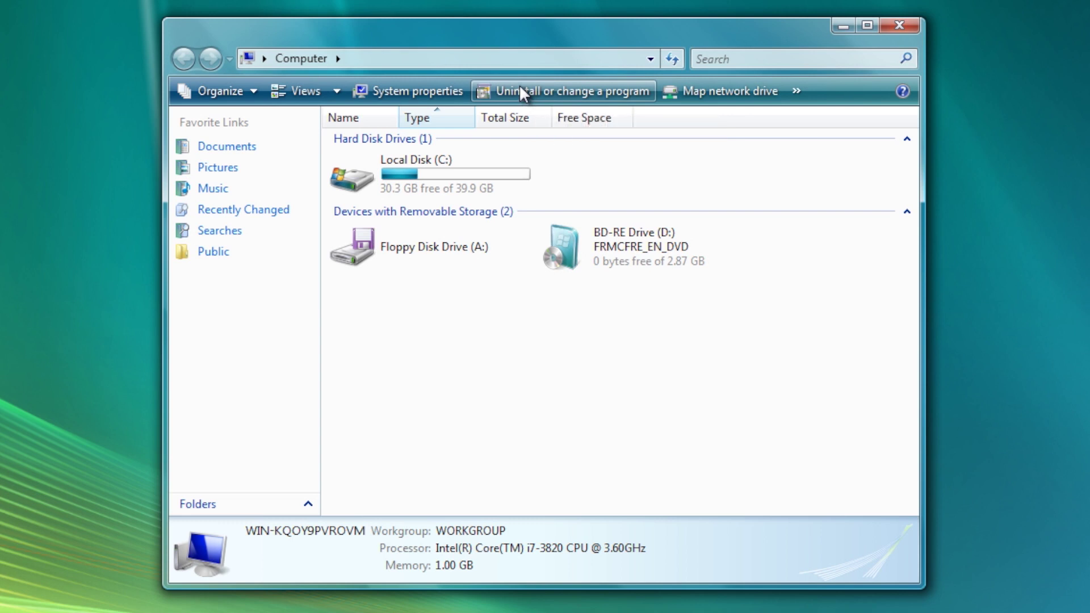
mouse_move(395, 190)
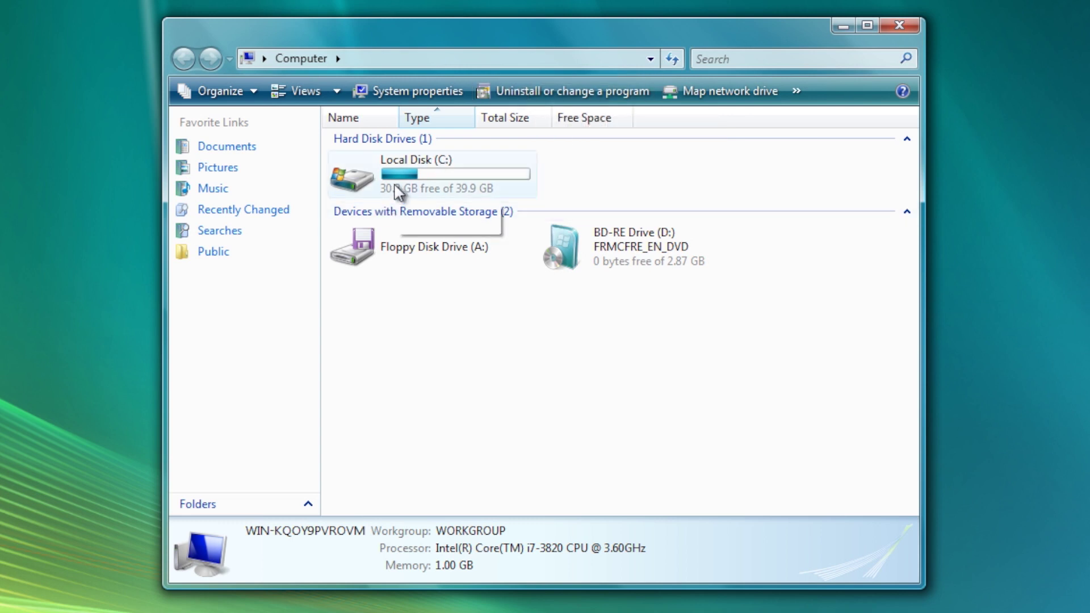
double_click(395, 191)
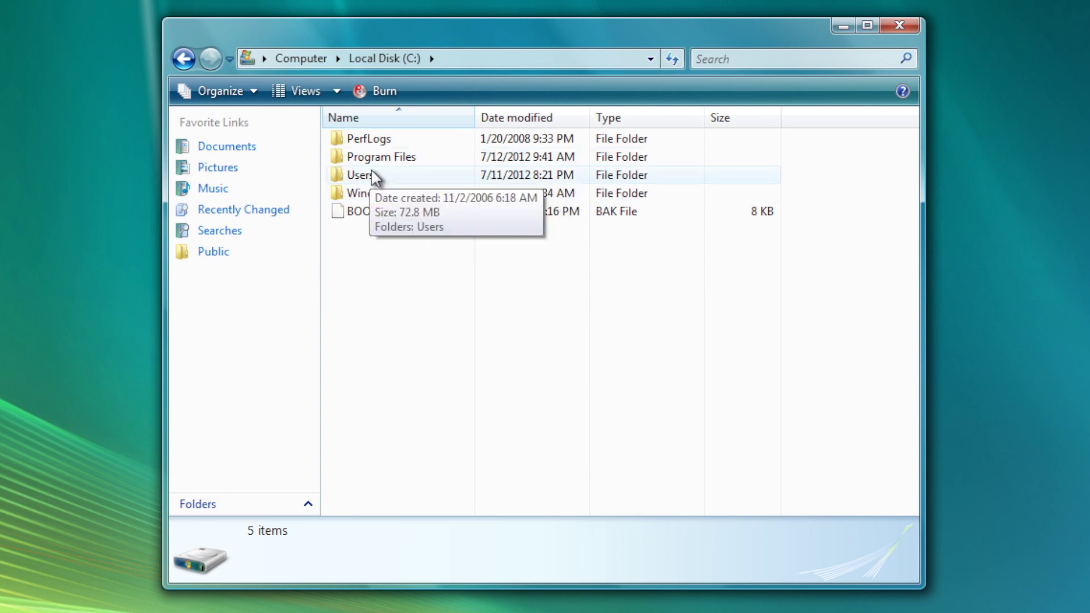
double_click(375, 178)
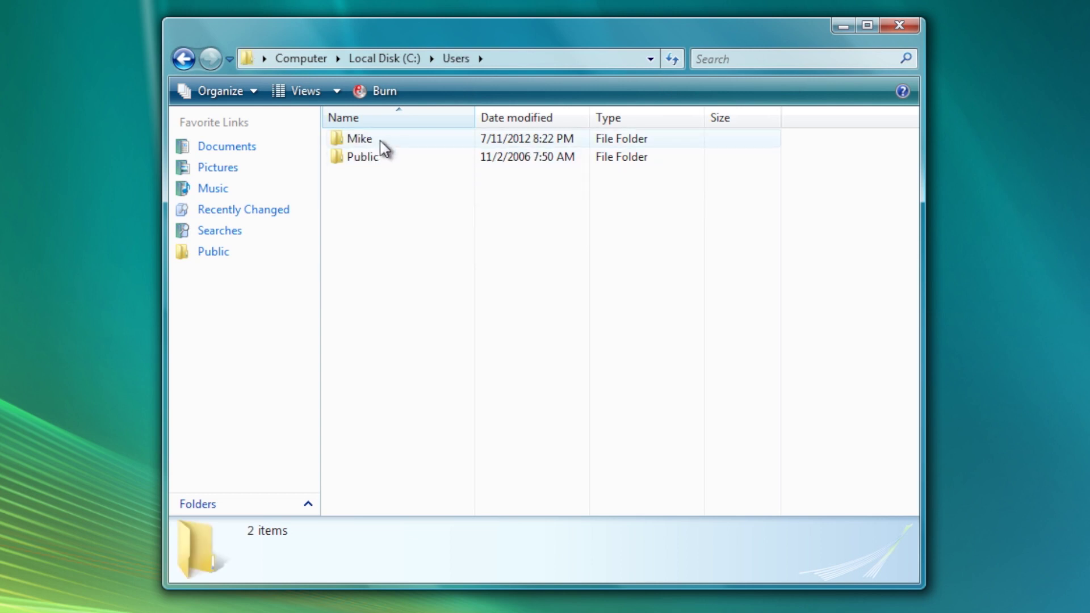
double_click(381, 142)
double_click(373, 159)
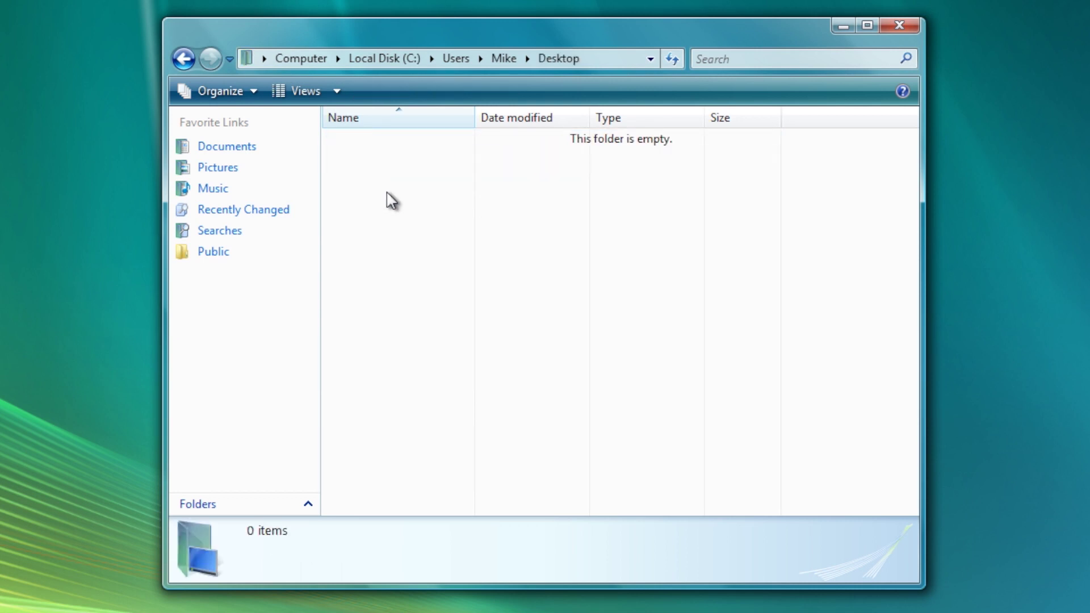
- Create a new bitmap image named Fred in the Desktop folder and open it
right_click(411, 202)
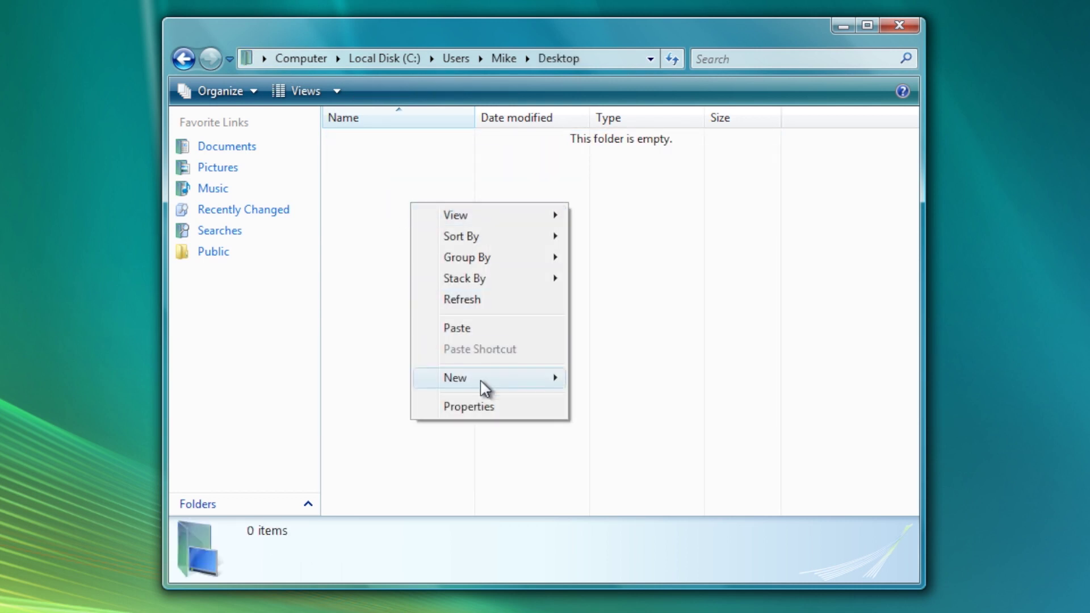
mouse_move(482, 385)
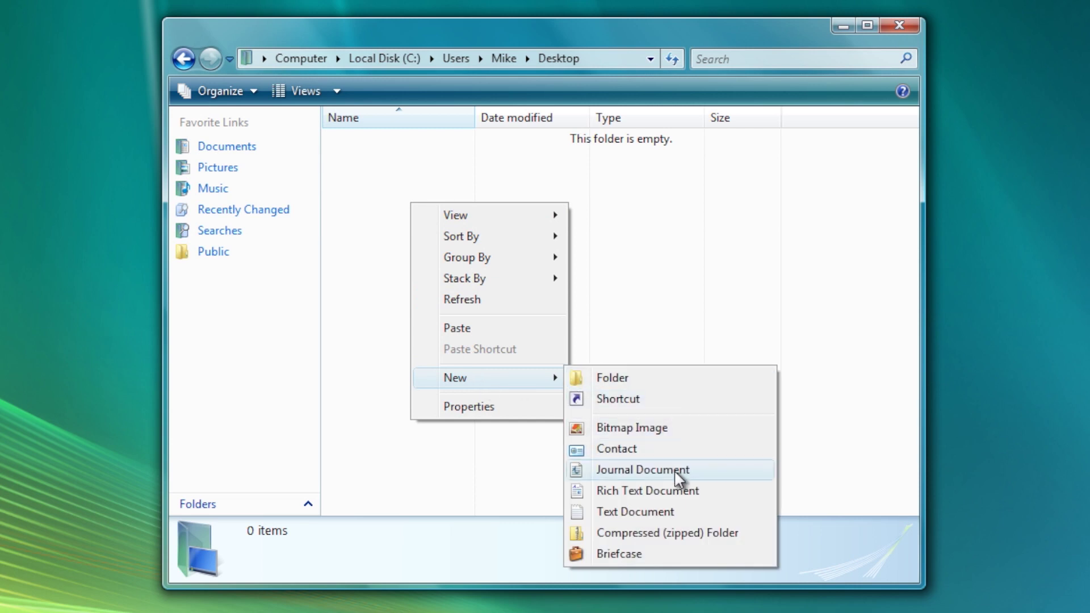
click(678, 430)
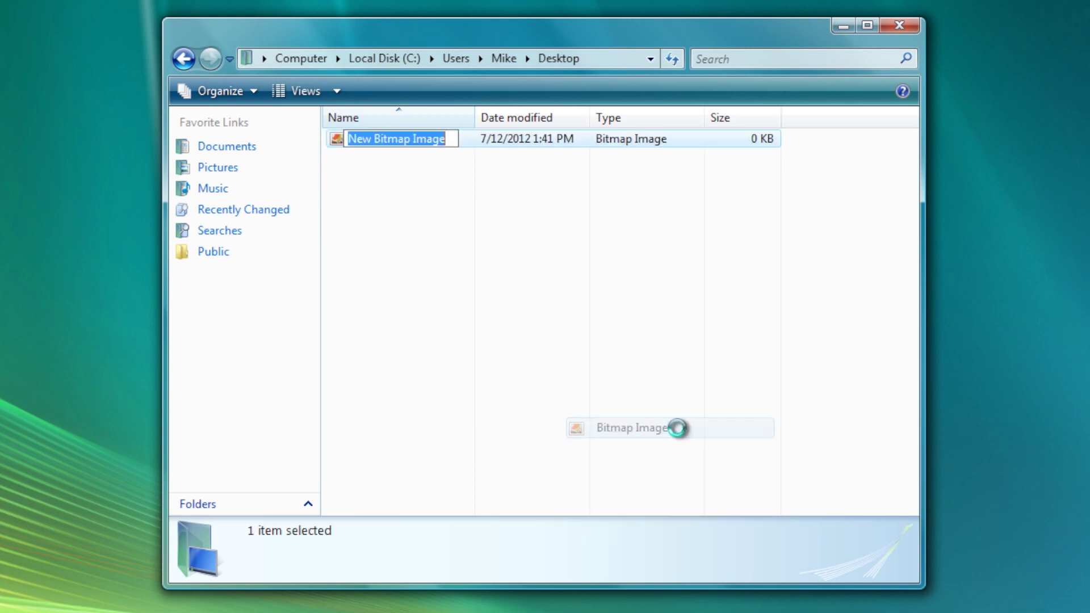
text(Fred)
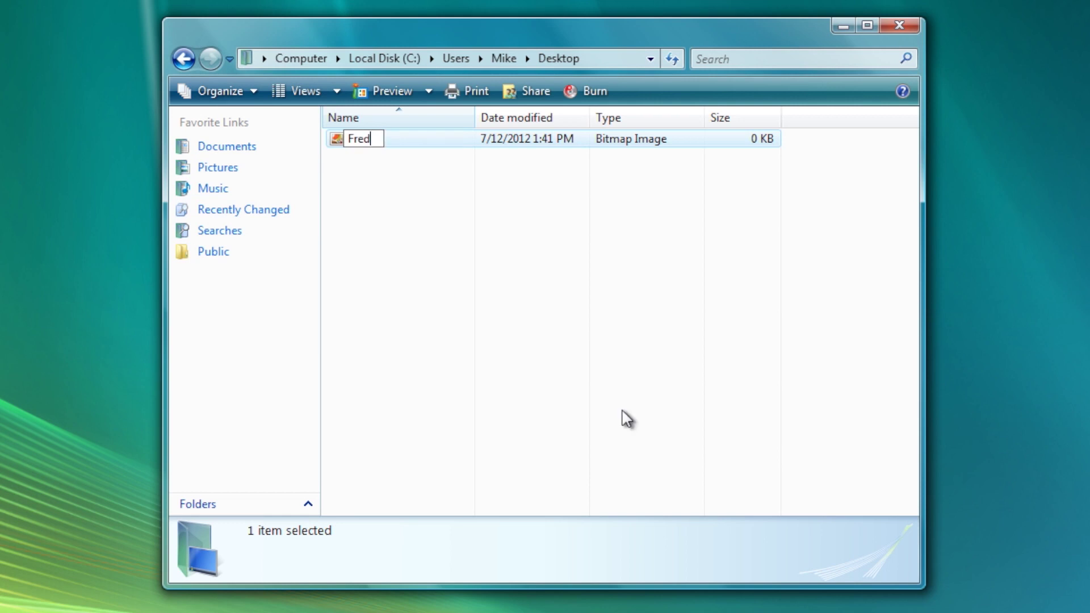
key(Return)
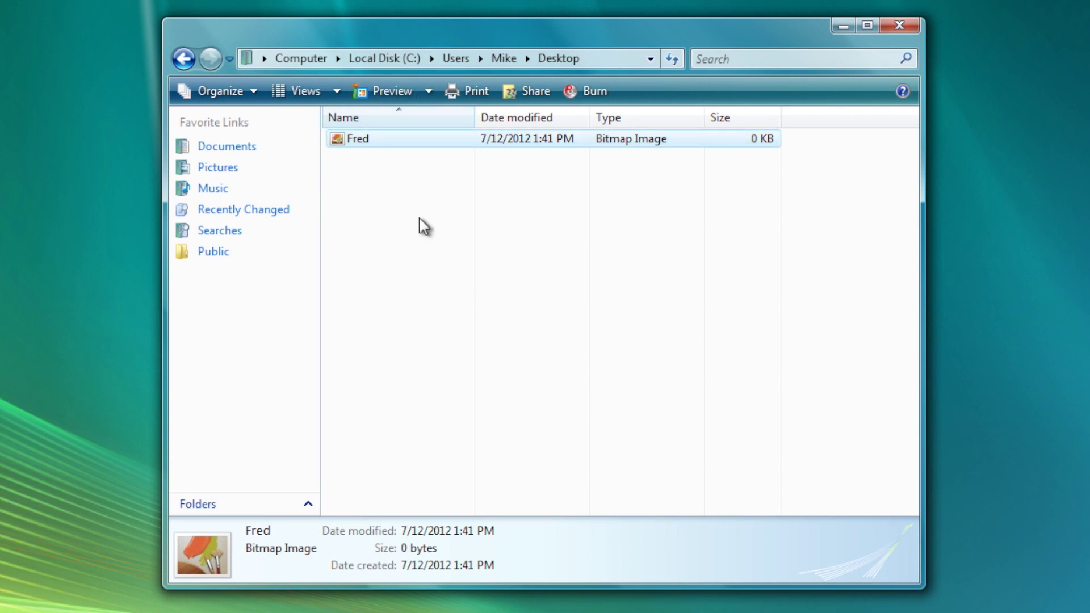
key(F2)
click(420, 141)
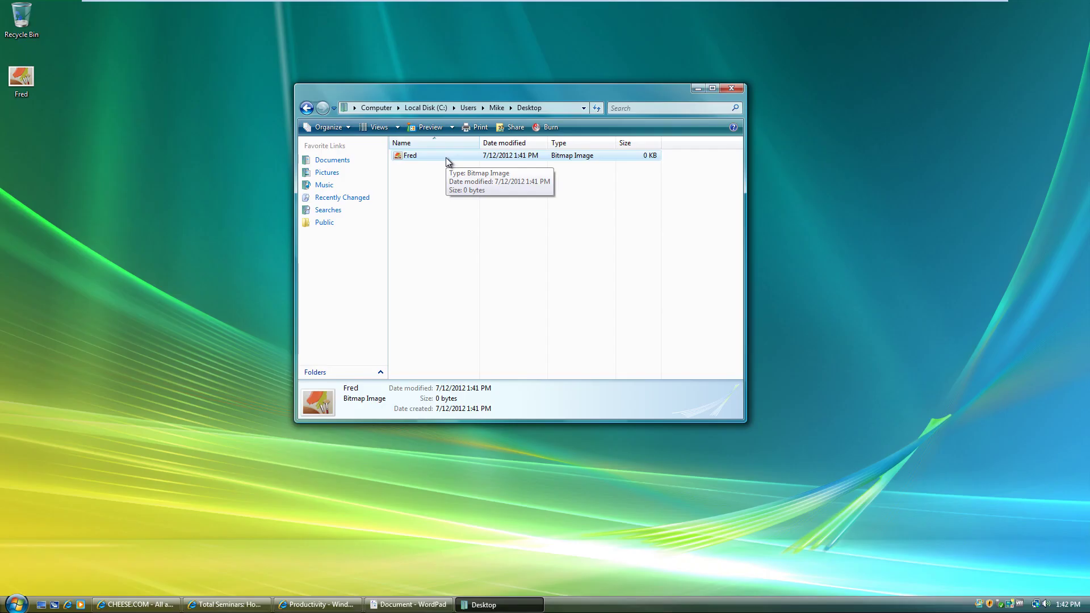
double_click(419, 142)
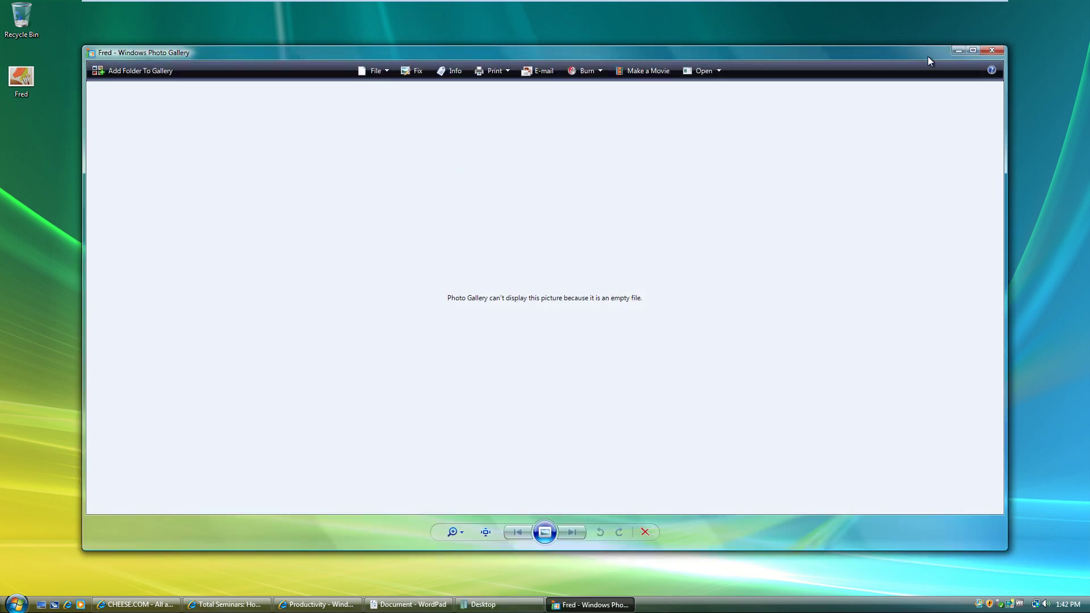
- Close Photo Gallery, review Fred's Properties, then bring up the Start menu's recent items
click(992, 51)
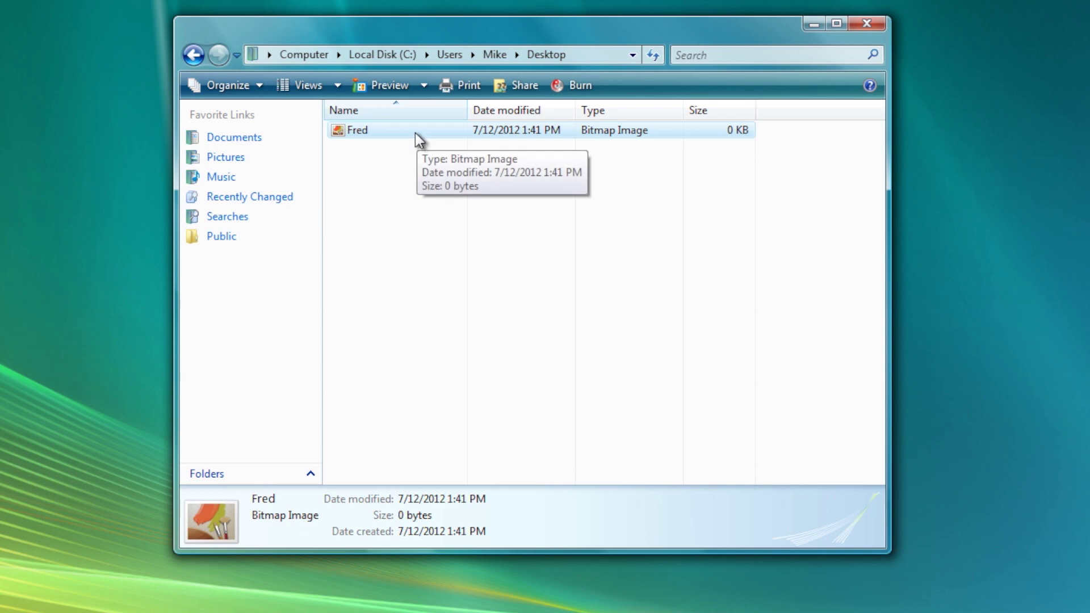
right_click(415, 132)
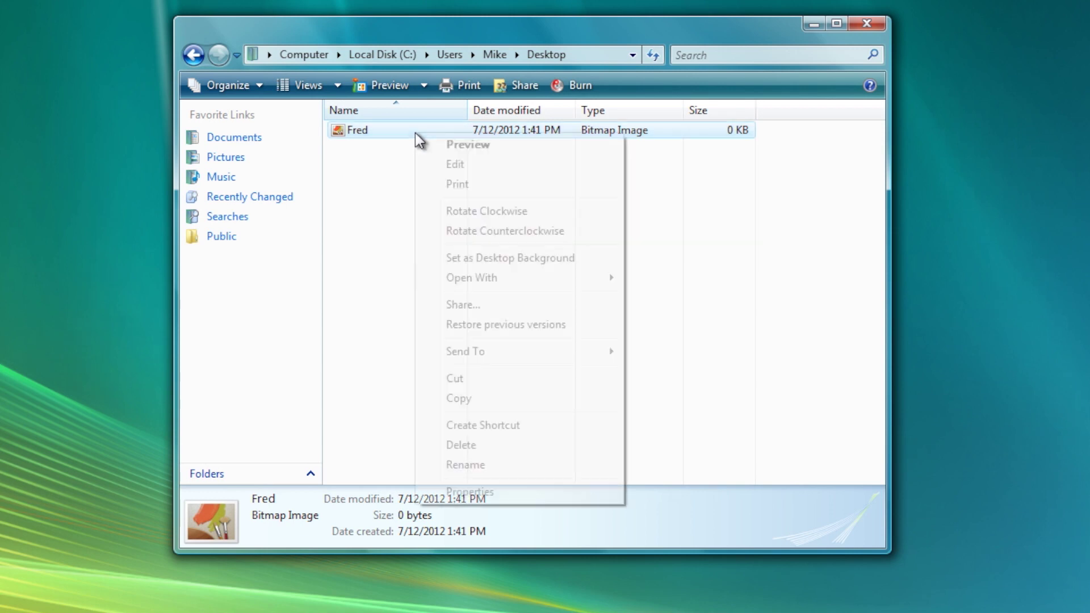
click(484, 492)
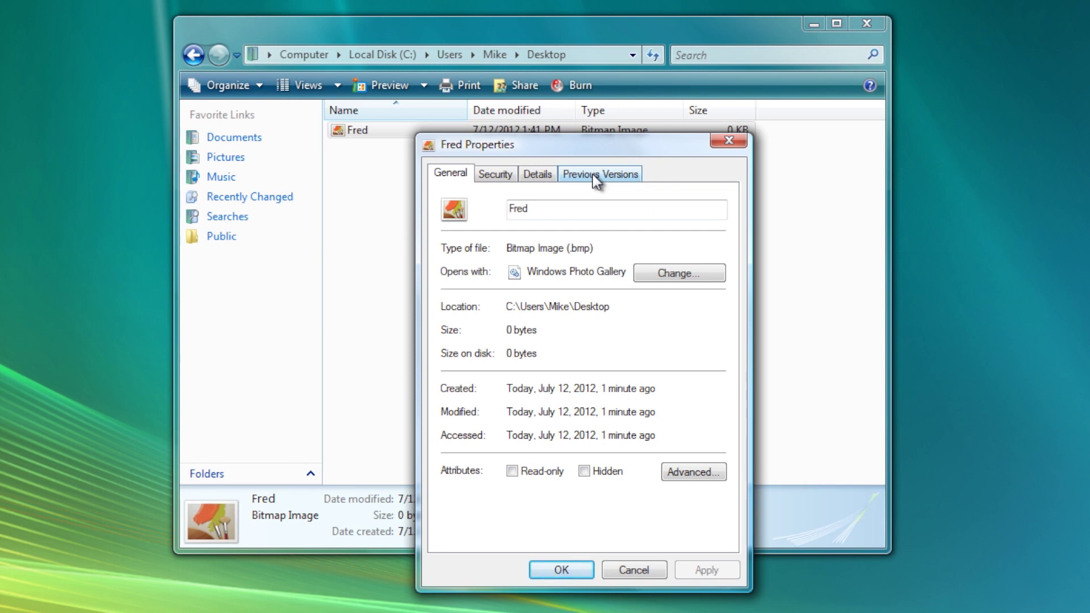
click(729, 143)
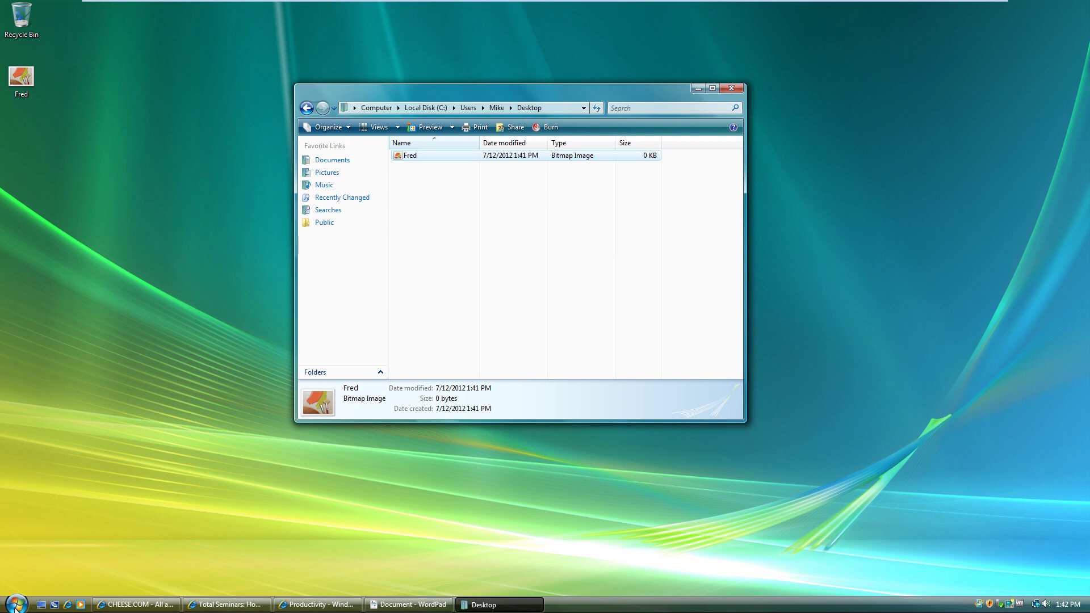
click(15, 604)
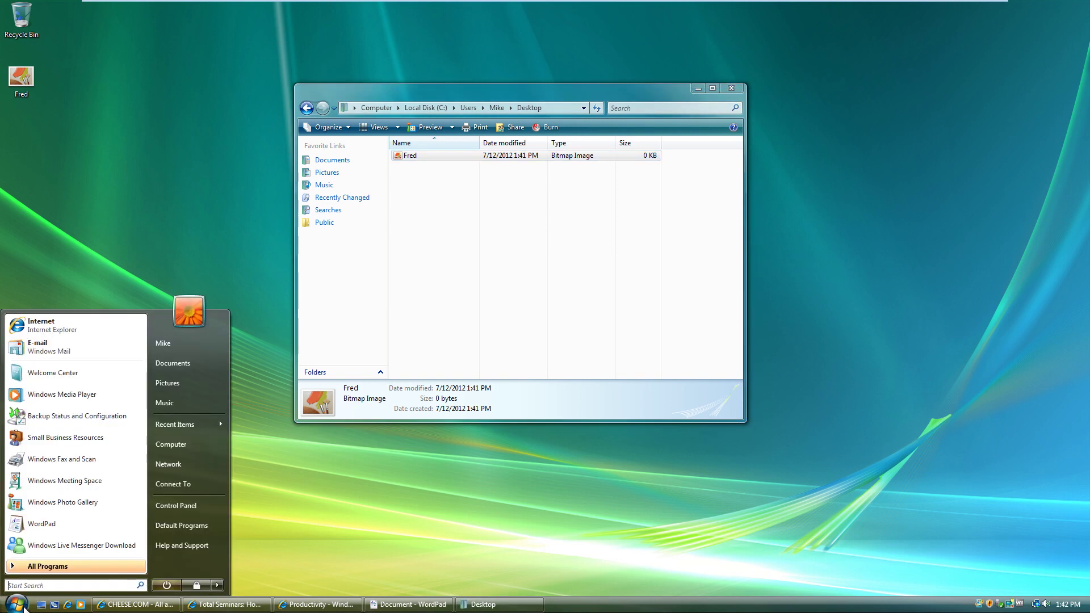
- From Computer, peek into Local Disk (C:), review its Properties space chart, then close Computer
click(200, 445)
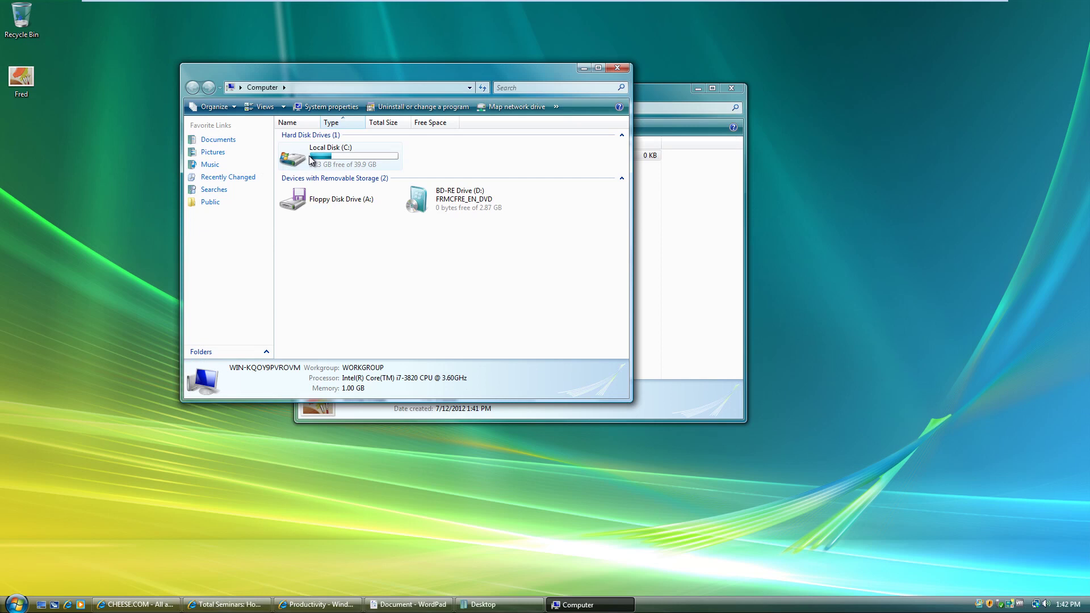
double_click(318, 159)
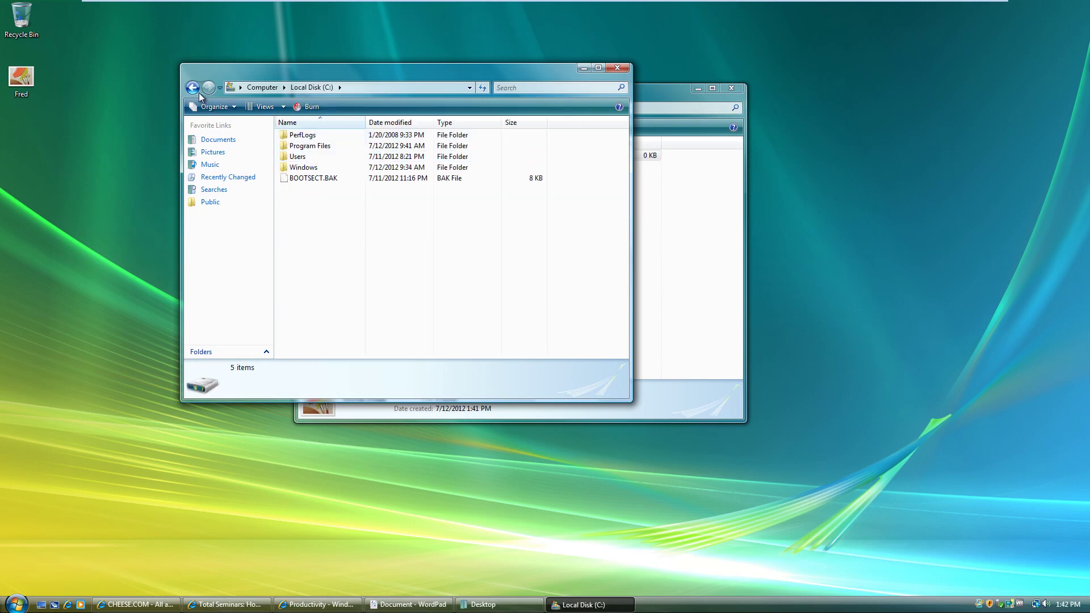
click(192, 87)
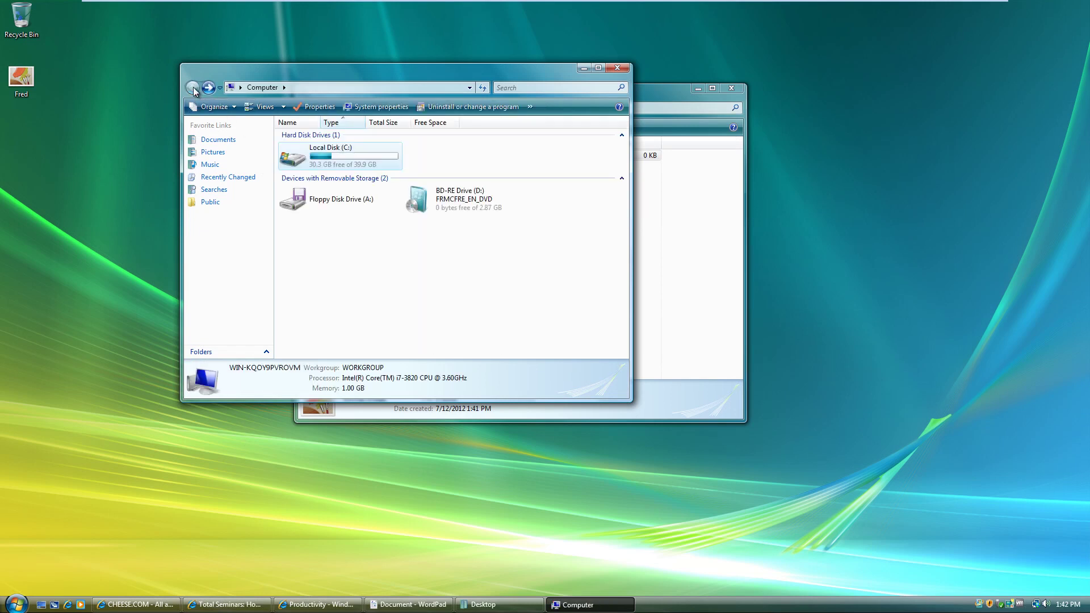
right_click(320, 158)
click(353, 297)
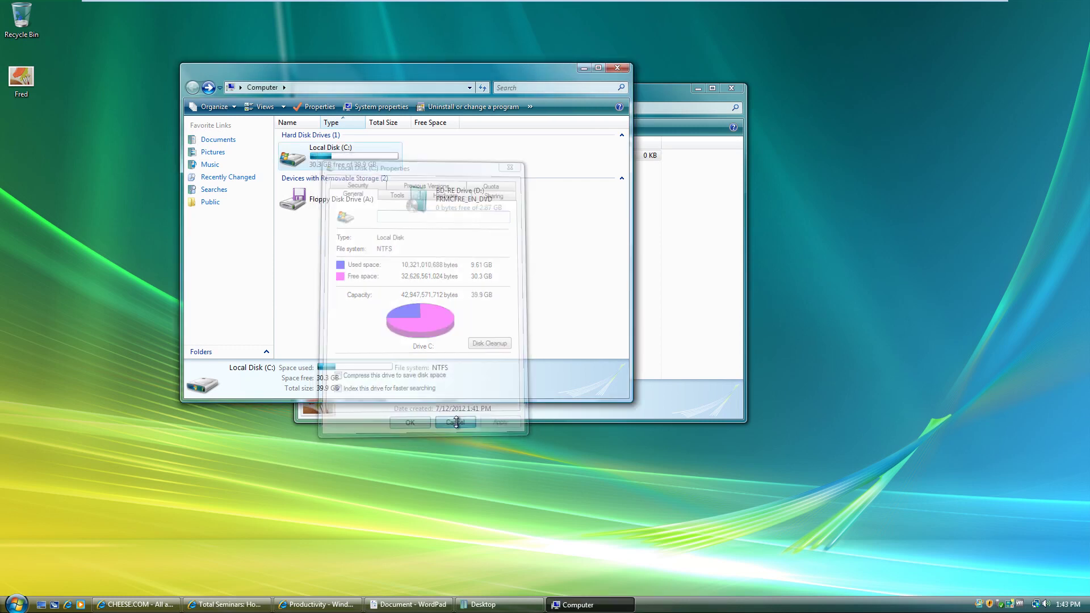
click(617, 67)
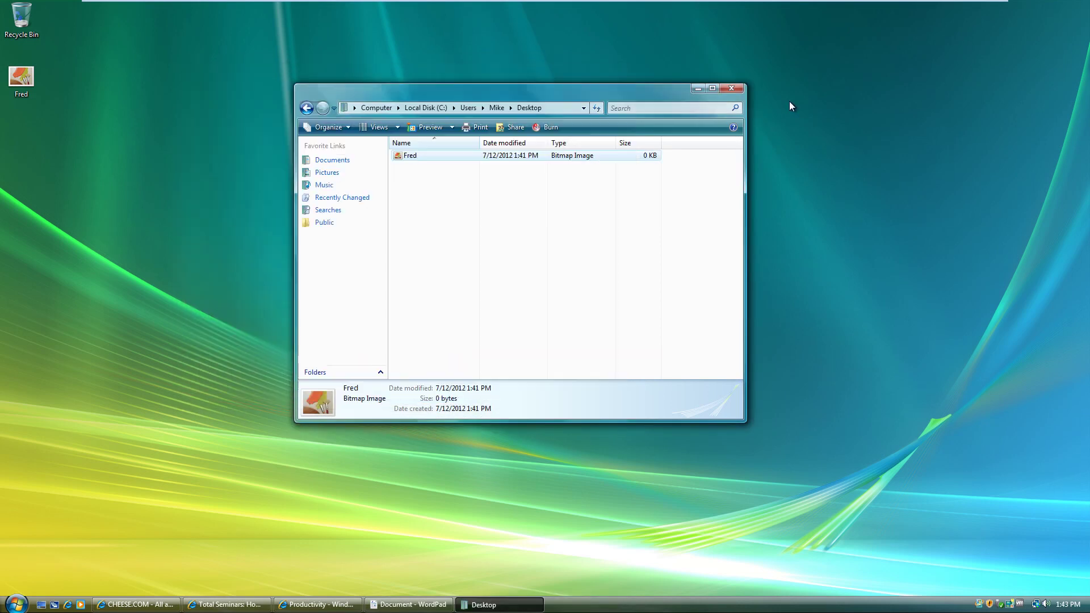
- Close the Desktop folder, Flip 3D to Total Seminars, and close that browser with all its tabs
click(735, 88)
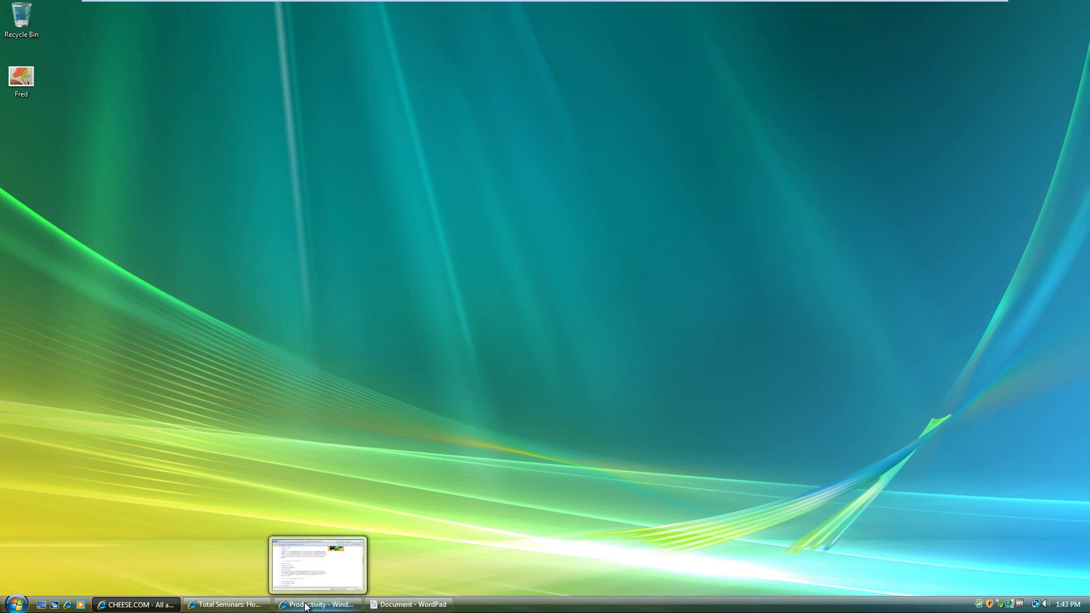
mouse_move(227, 603)
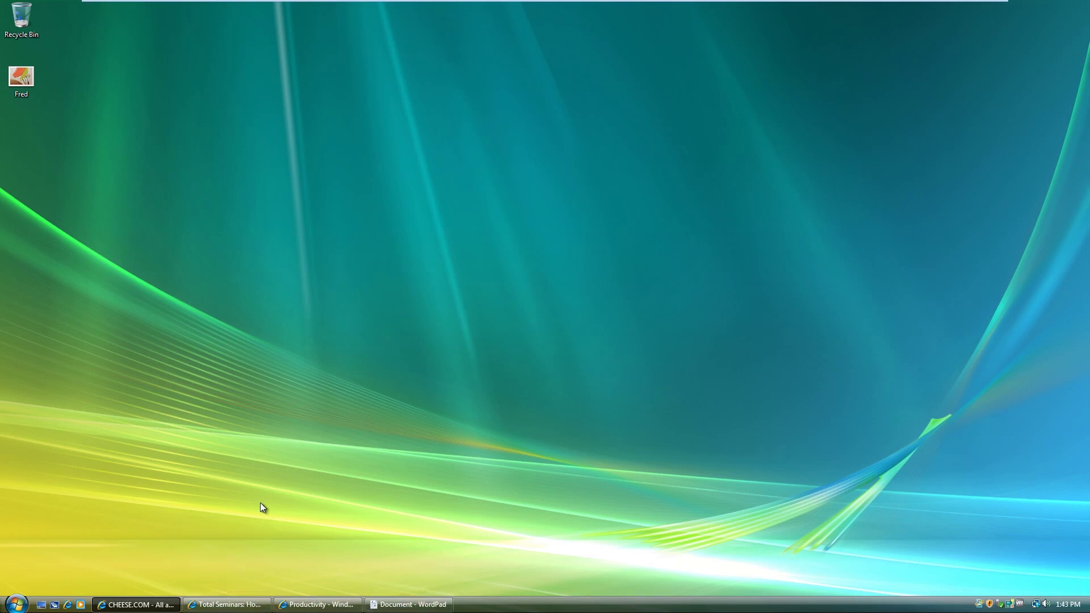
key(super+Tab)
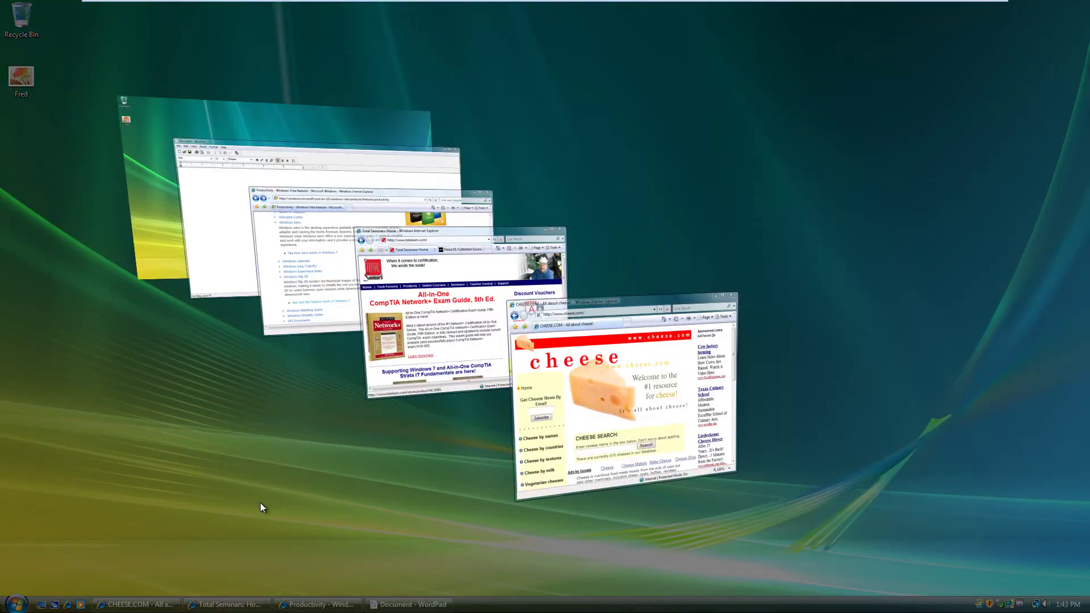
key(super+Tab)
key(super+Tab)
key(super+Tab)
key(super+Tab)
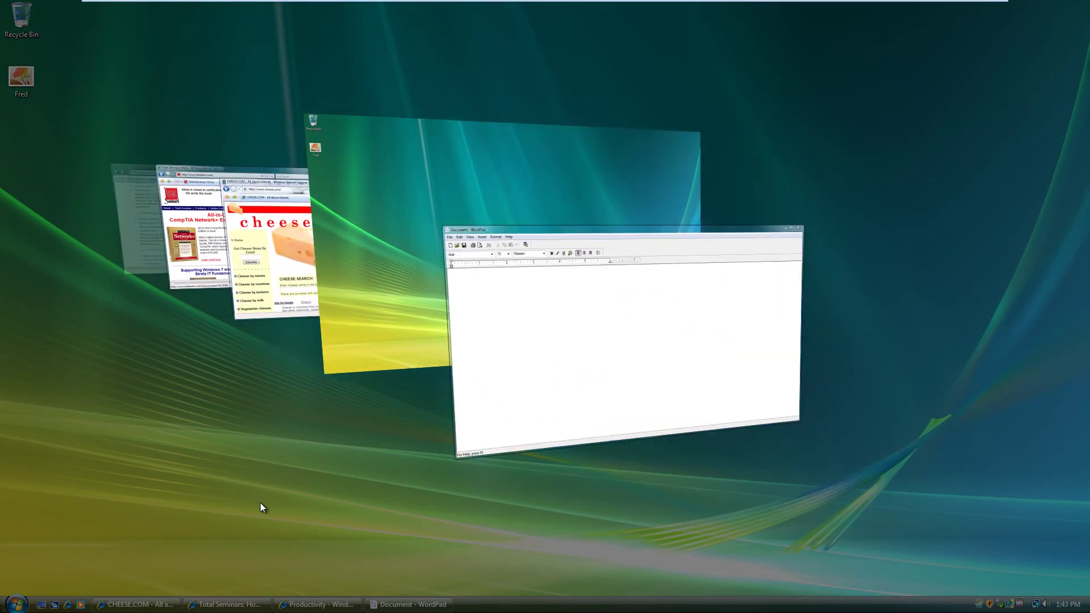
key(super+Tab)
key(super+Tab)
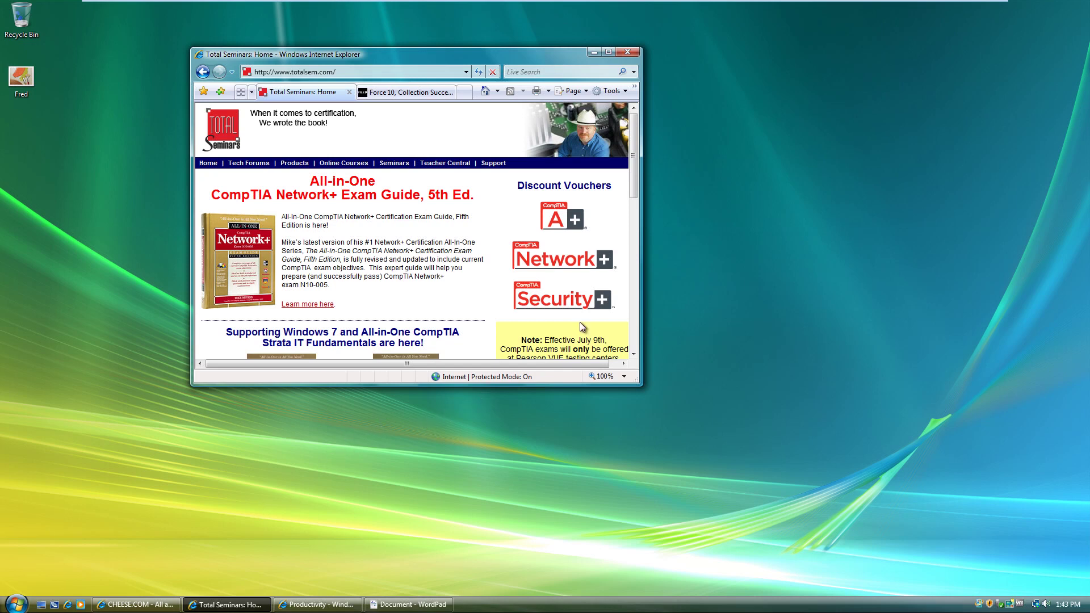
click(628, 53)
click(446, 241)
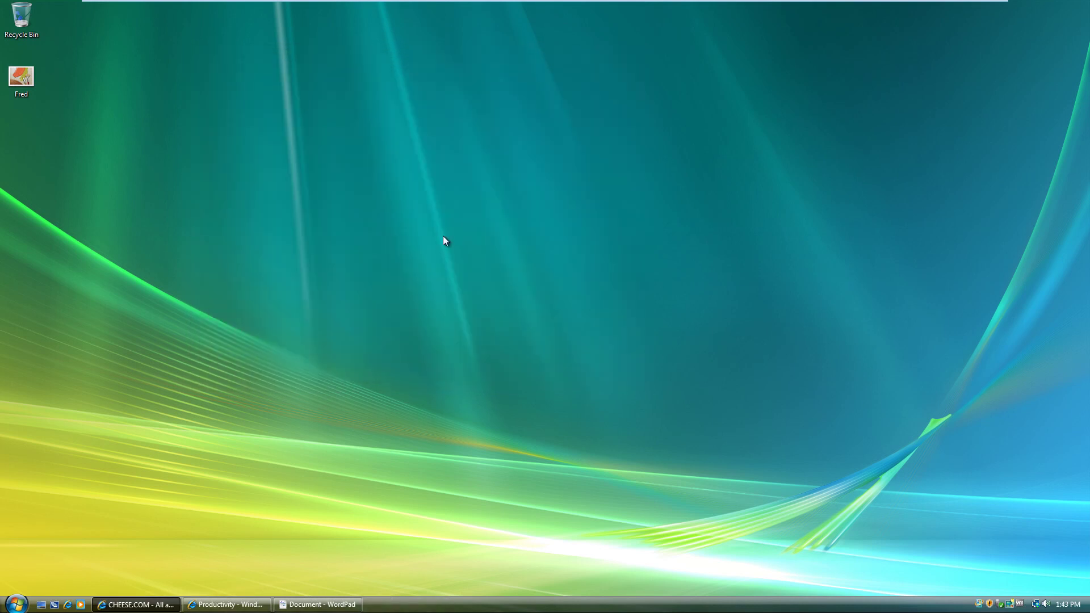
right_click(386, 122)
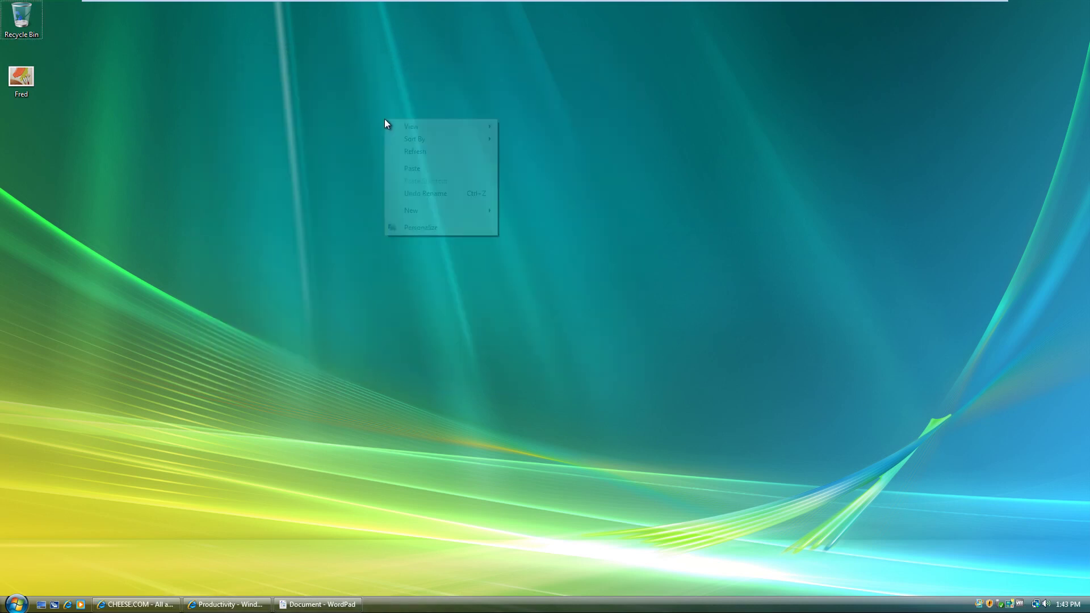
- Apply the Windows Vista Basic scheme via Personalize > Window Color and Appearance classic settings
click(447, 228)
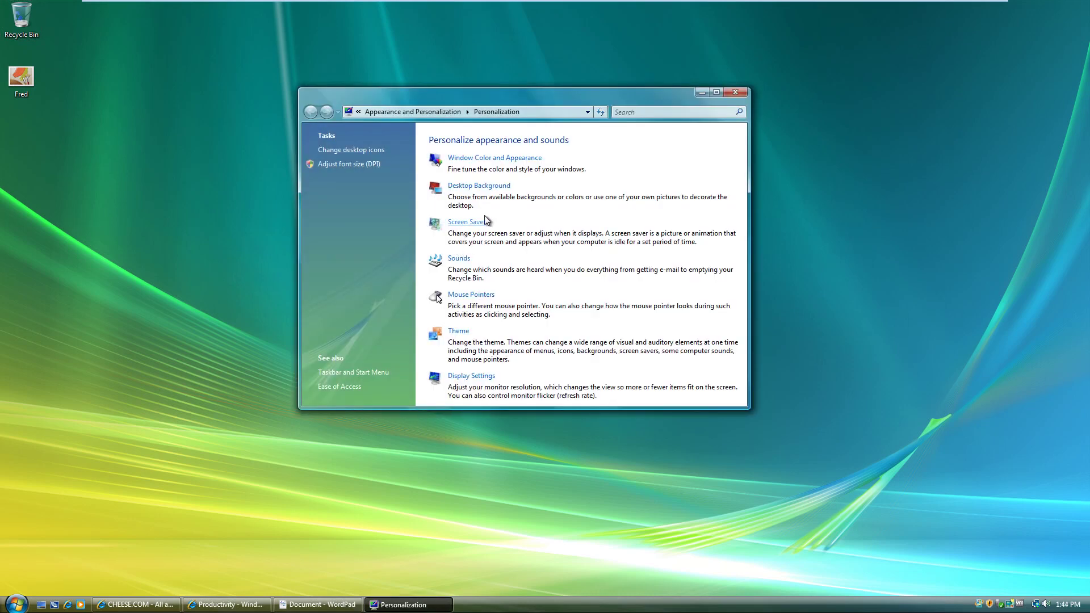
click(501, 159)
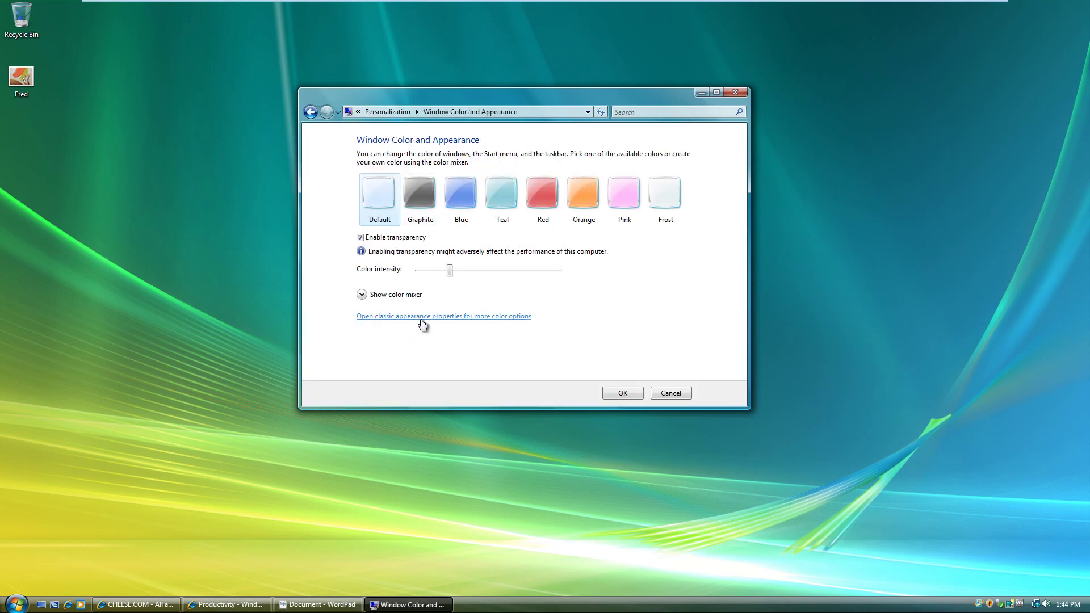
click(421, 318)
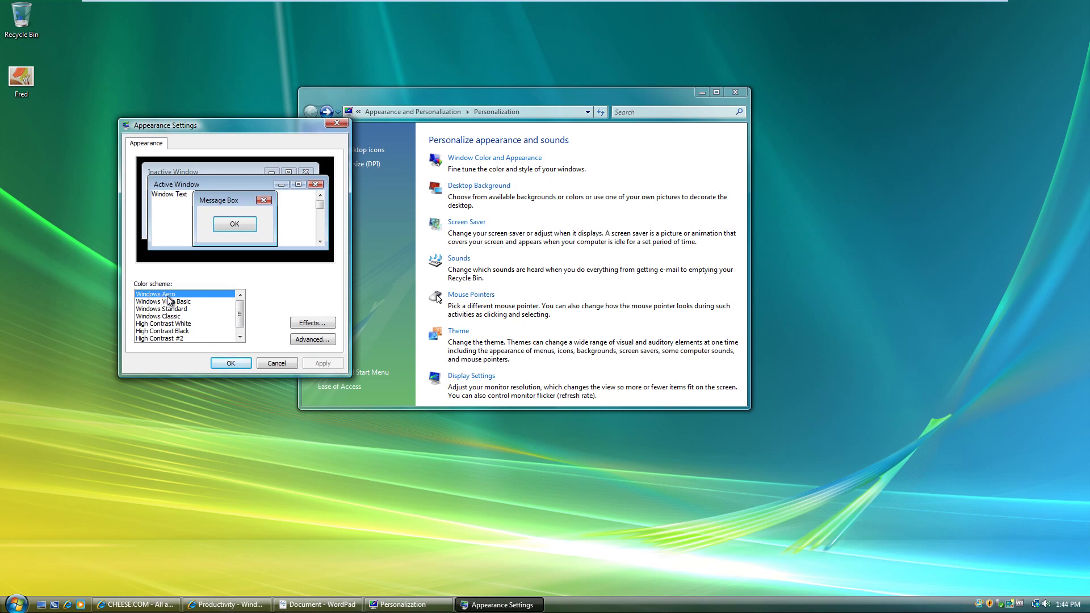
click(171, 302)
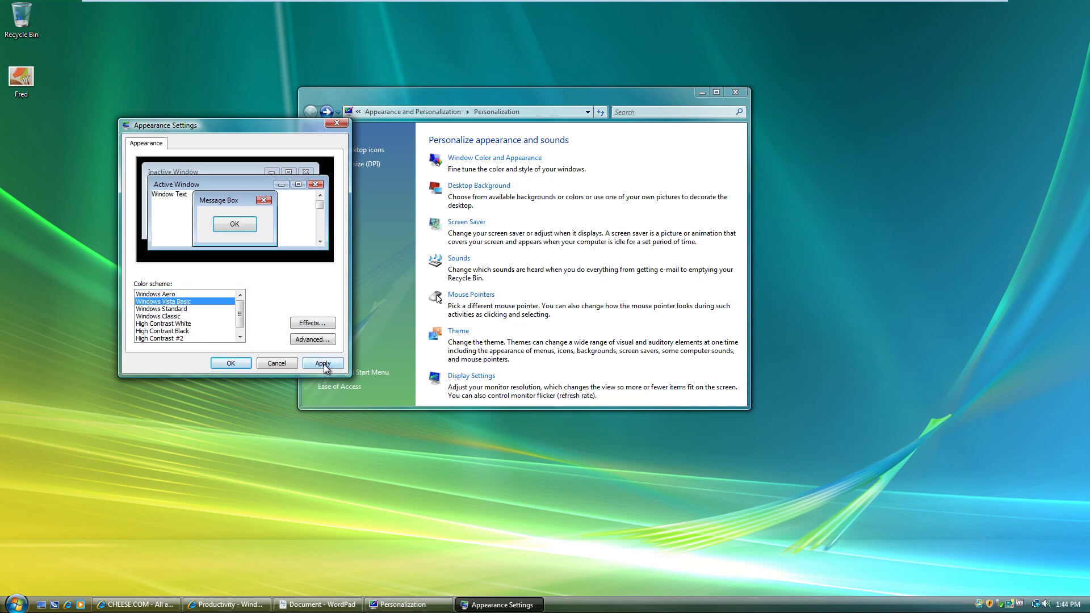
click(323, 364)
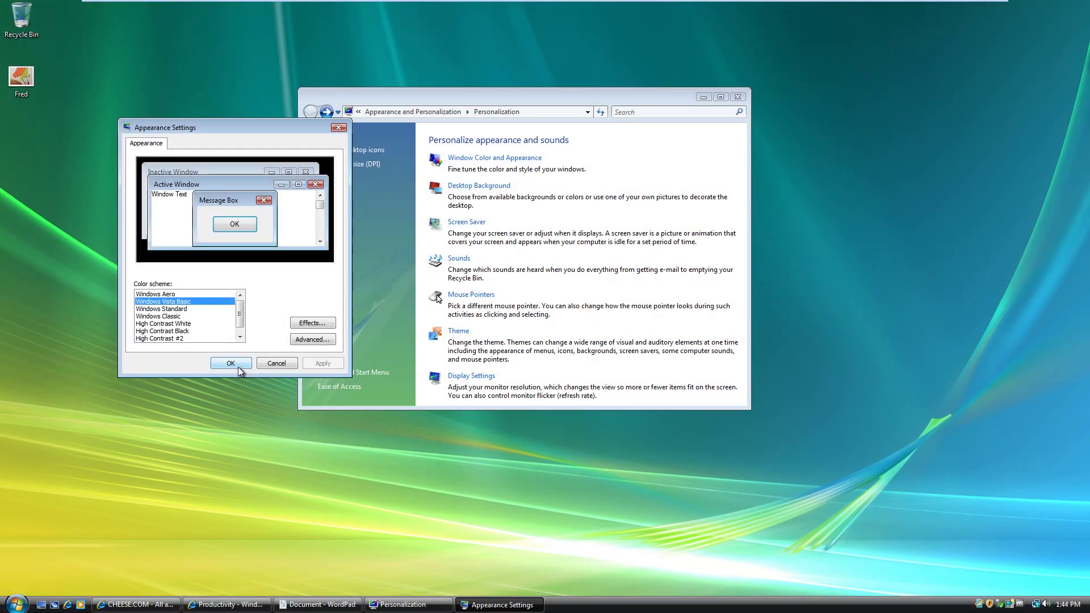
click(237, 367)
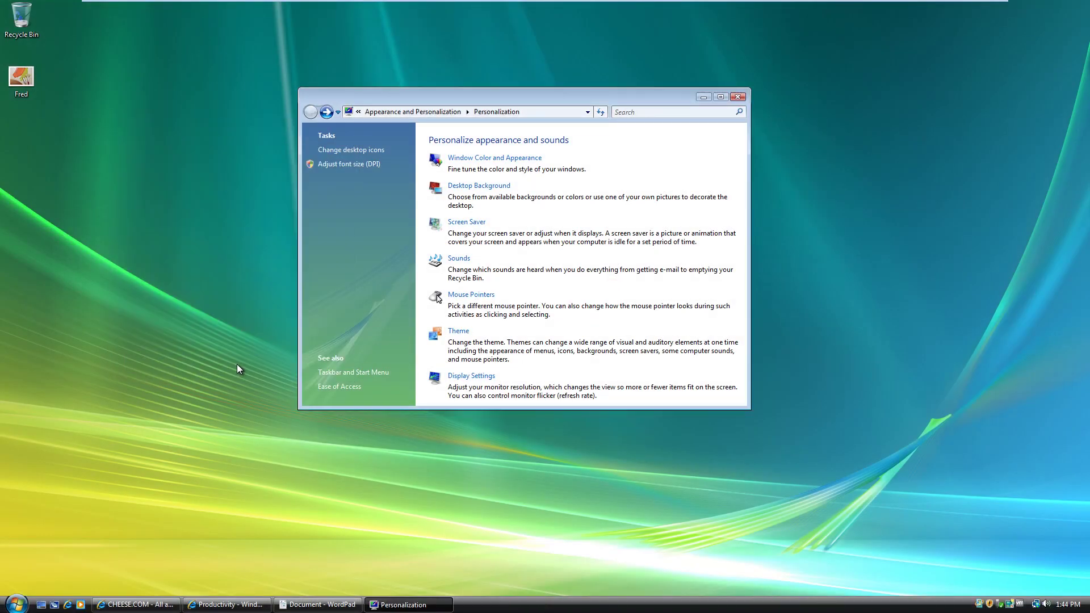
key(Tab)
key(Tab)
key(Tab)
key(Tab)
key(Tab)
key(Tab)
key(Tab)
- Switch the colour scheme back to Windows Aero and close the Personalization window
click(463, 157)
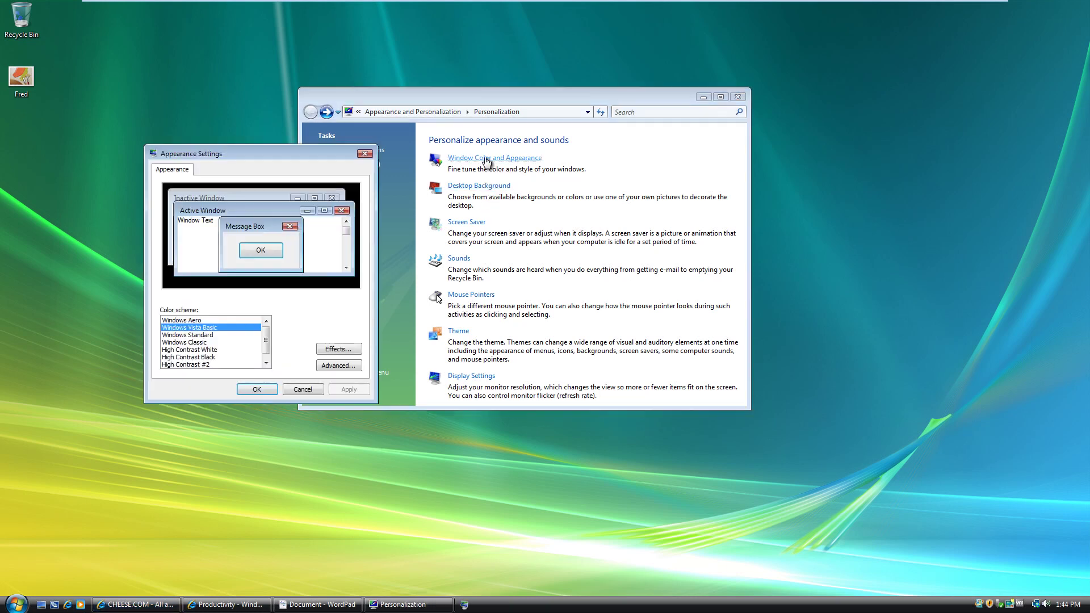
click(216, 322)
click(255, 389)
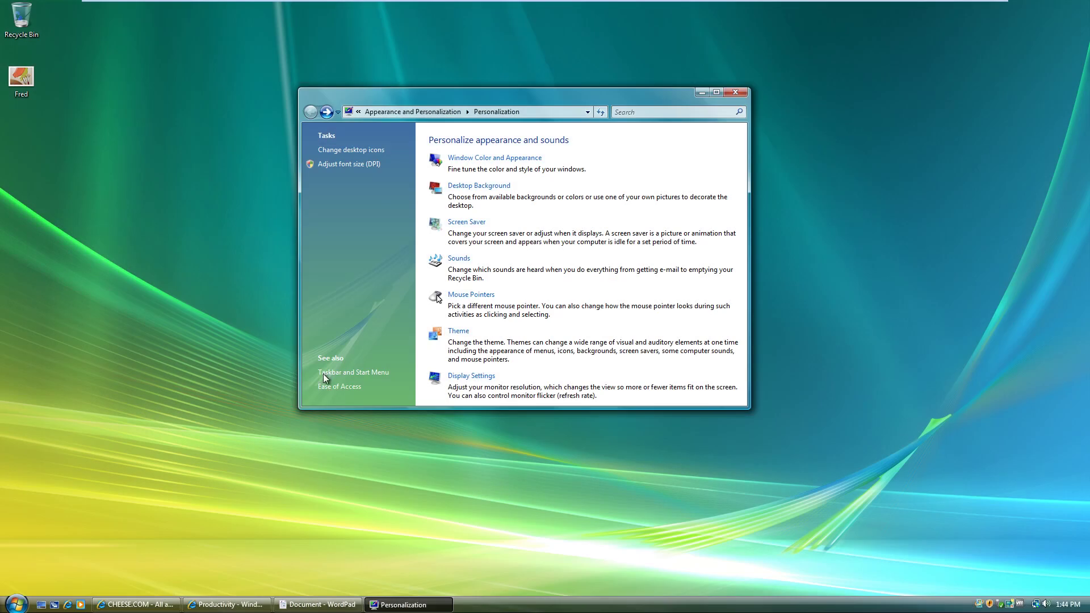
click(739, 93)
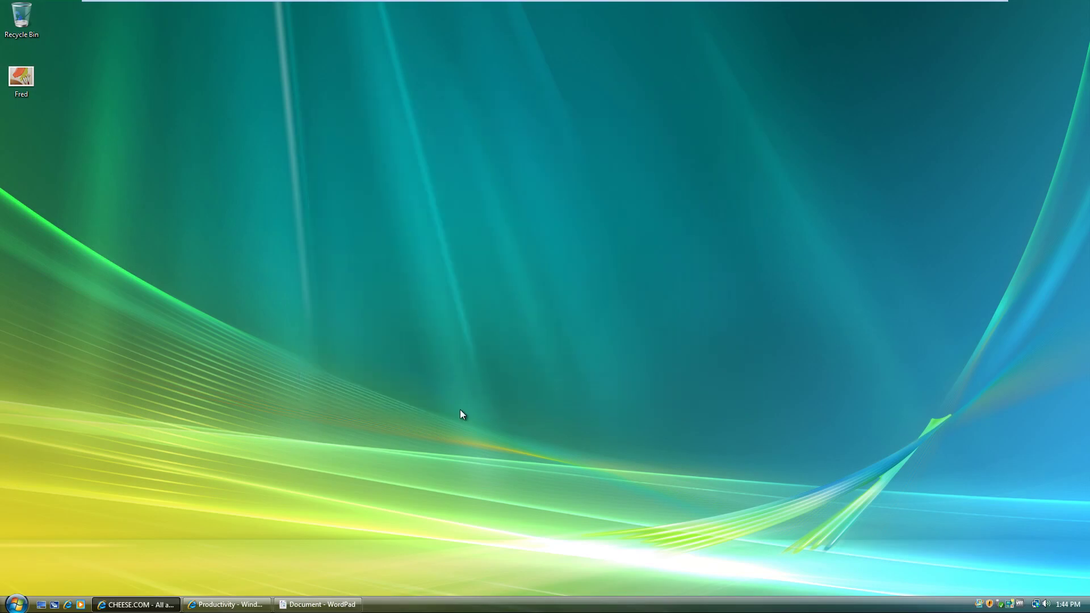
- Use Flip 3D to bring the CHEESE.COM browser window forward, then open the Start menu
key(super+Tab)
key(super+Tab)
key(super+Tab)
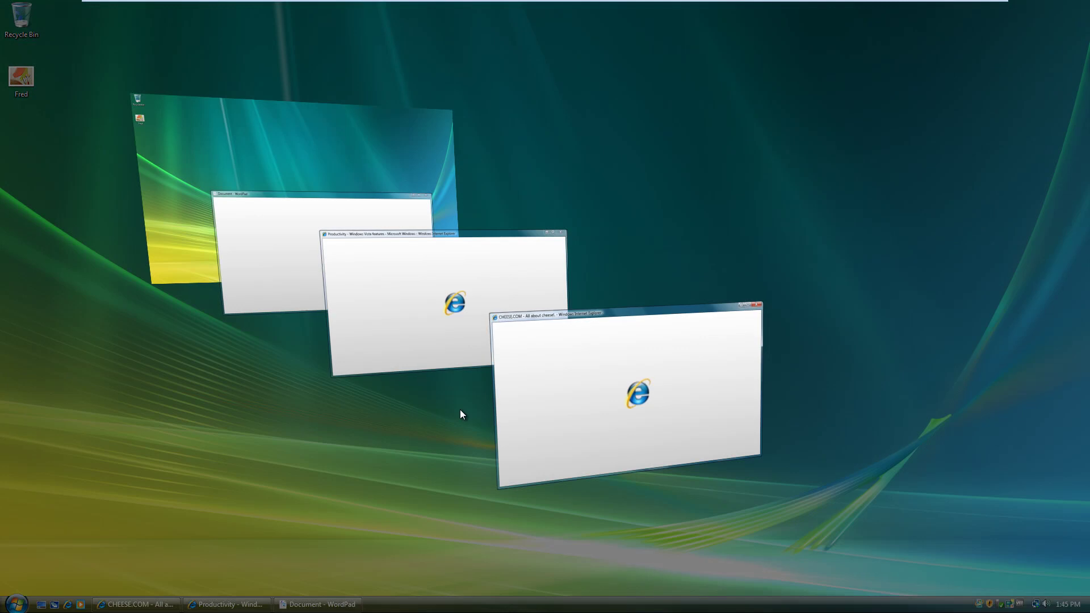
key(super+Tab)
key(super+Tab)
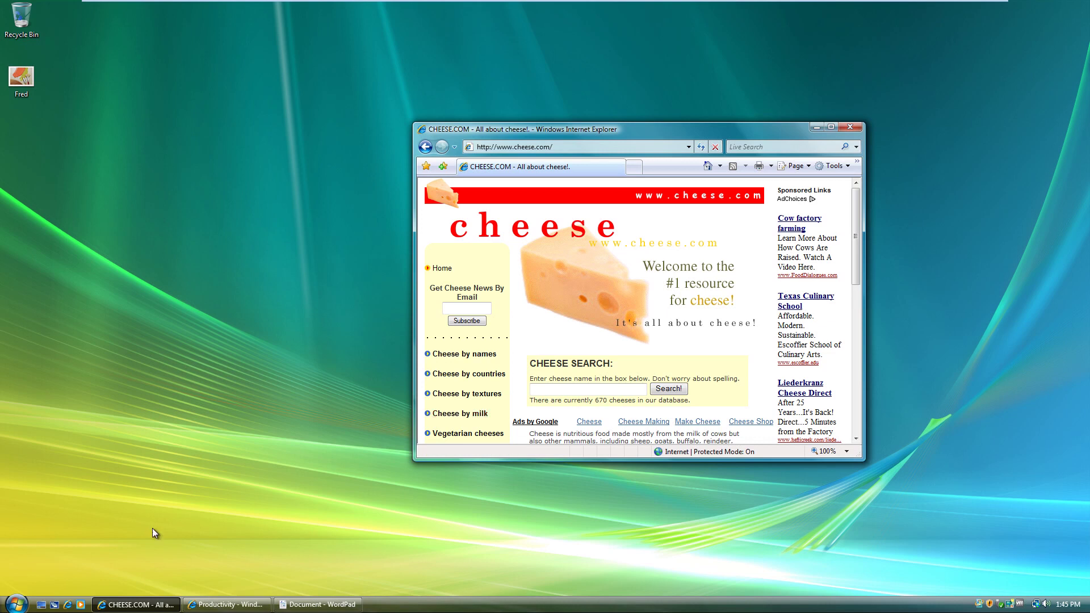
click(14, 606)
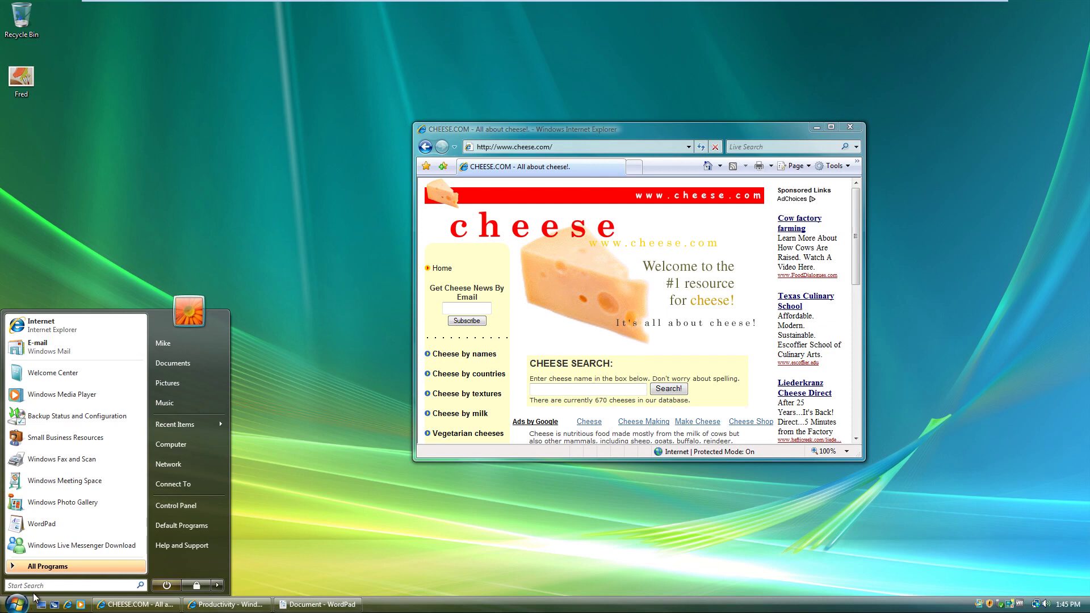
- Launch Command Prompt from All Programs > Accessories and move its window down and right
click(41, 567)
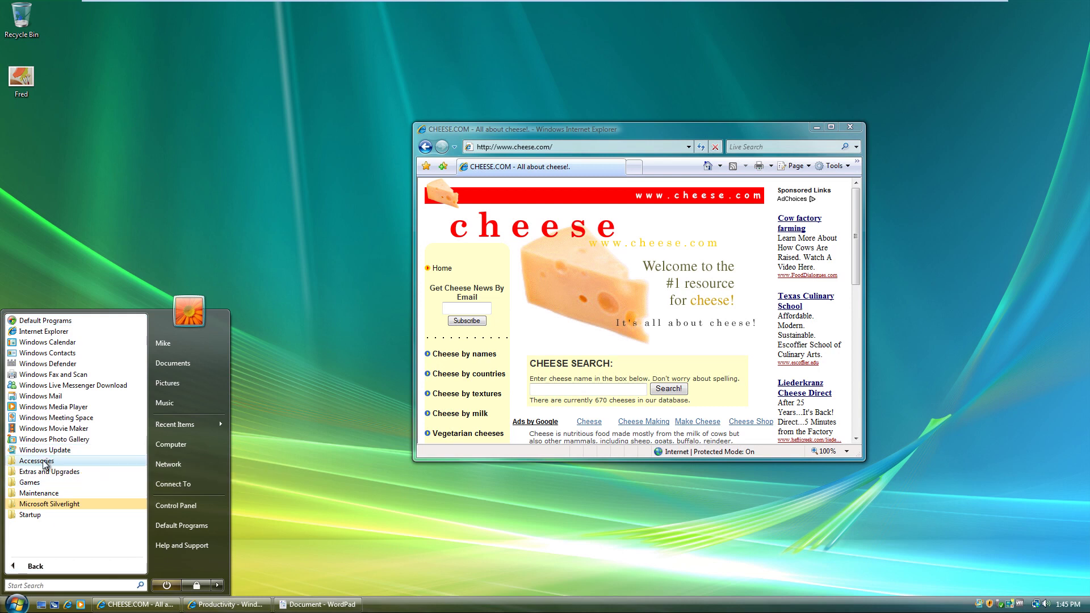
click(36, 461)
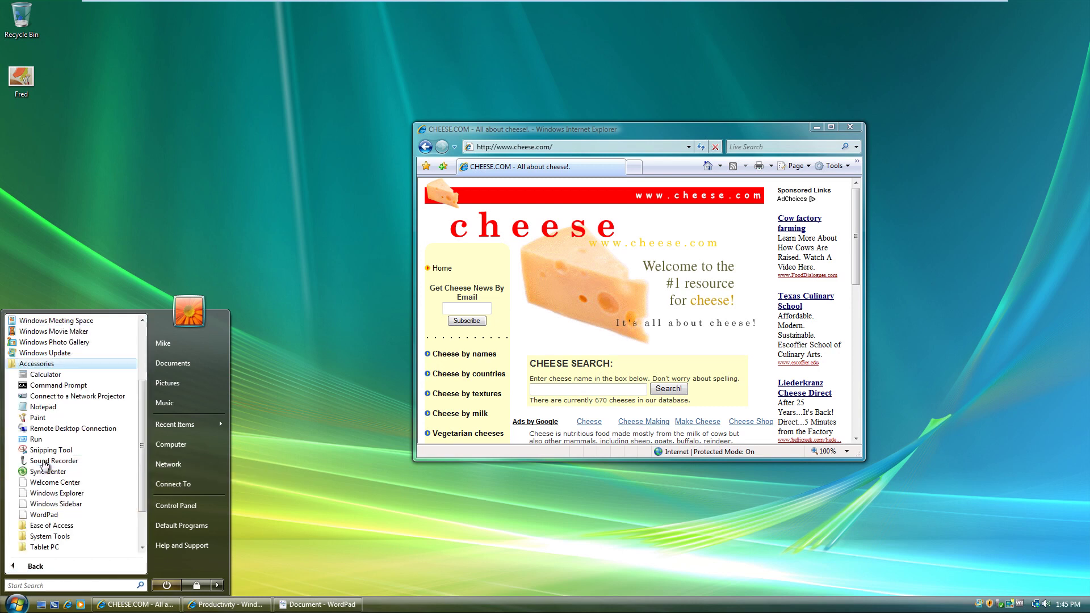
click(59, 386)
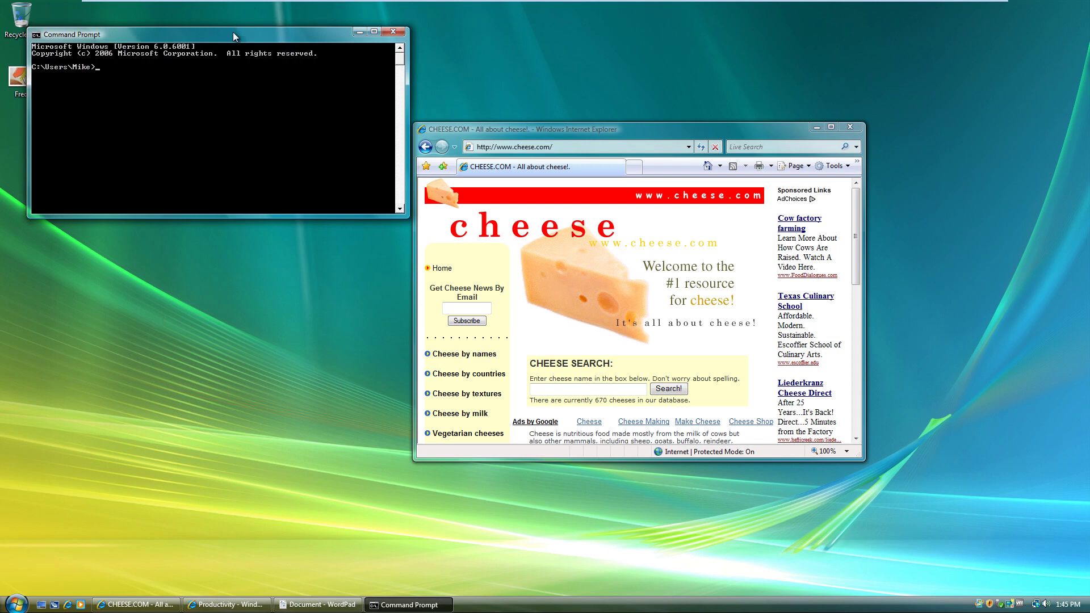
drag(232, 32, 280, 64)
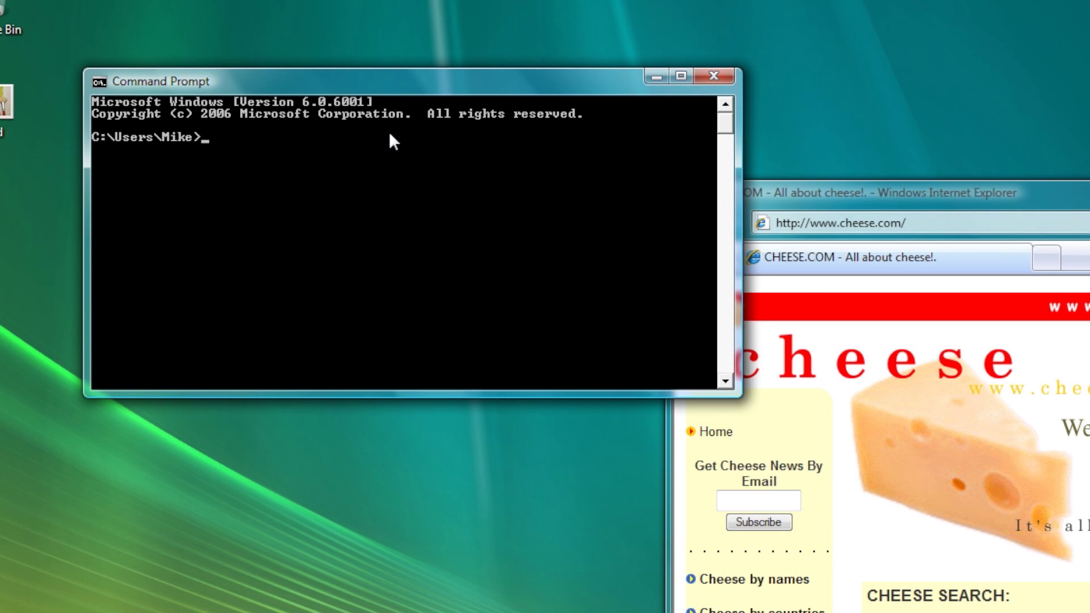
- Run cd\ to switch to the C: drive root, then close Command Prompt and reopen the Start menu
text(cd\)
key(Return)
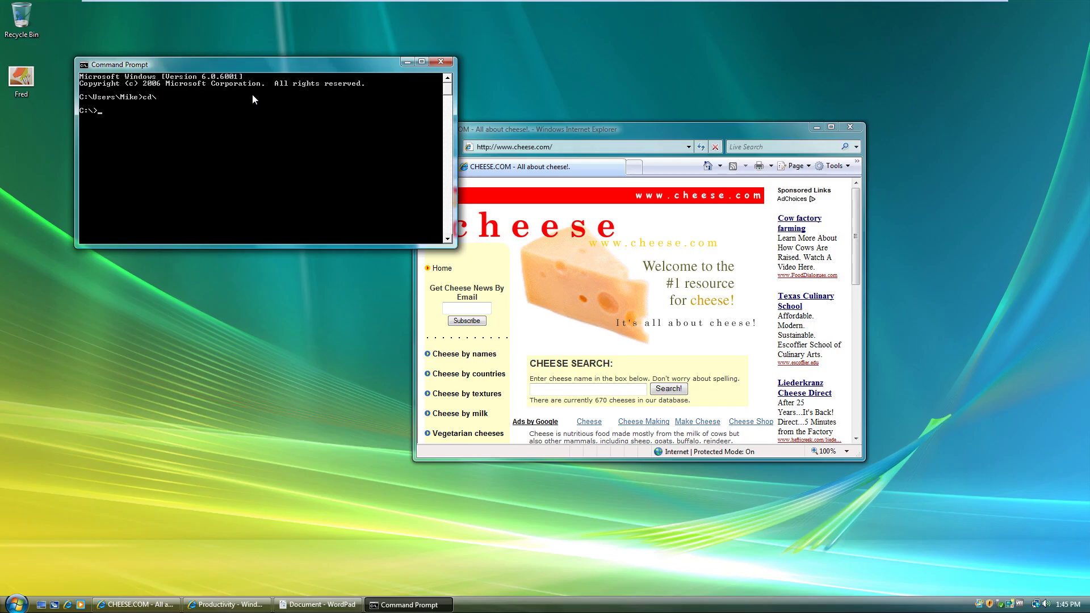
click(441, 61)
click(16, 606)
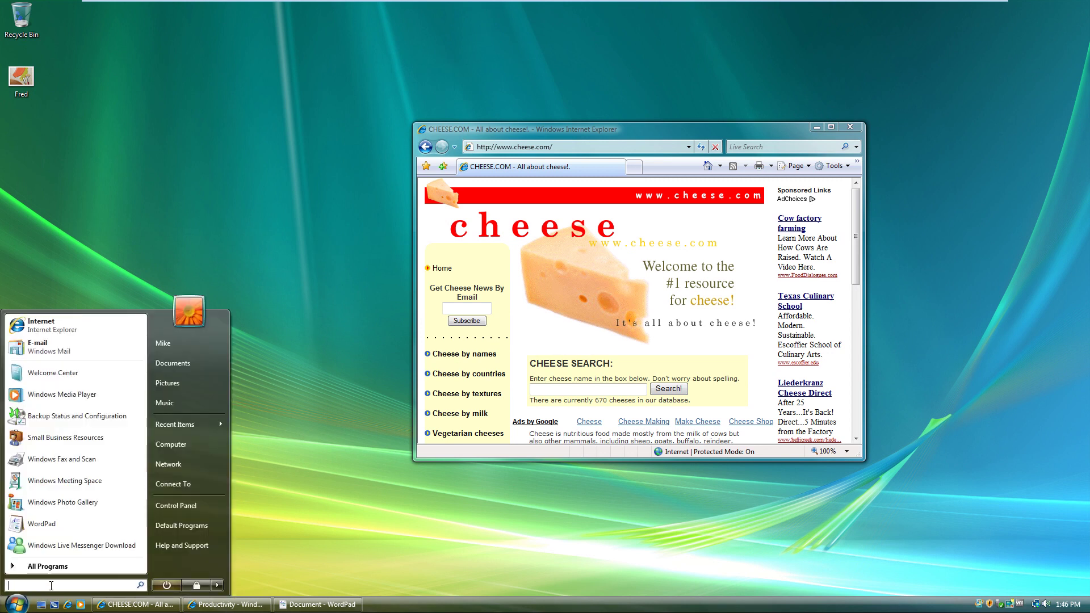
- Search 'cmd' in the Start menu to open a new cmd.exe window at C:\Users
text(cmd)
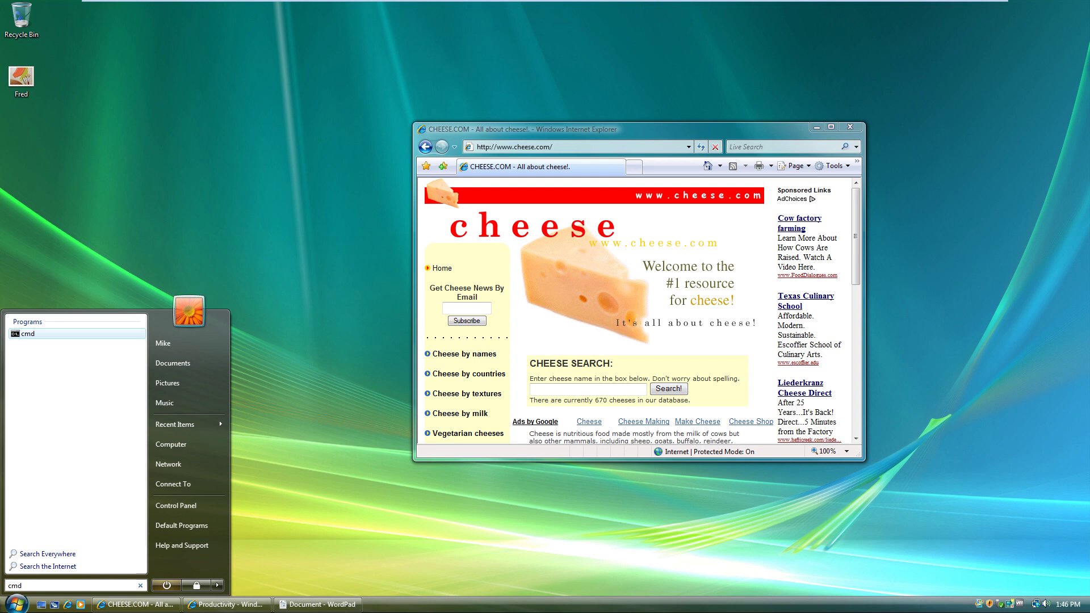
key(Return)
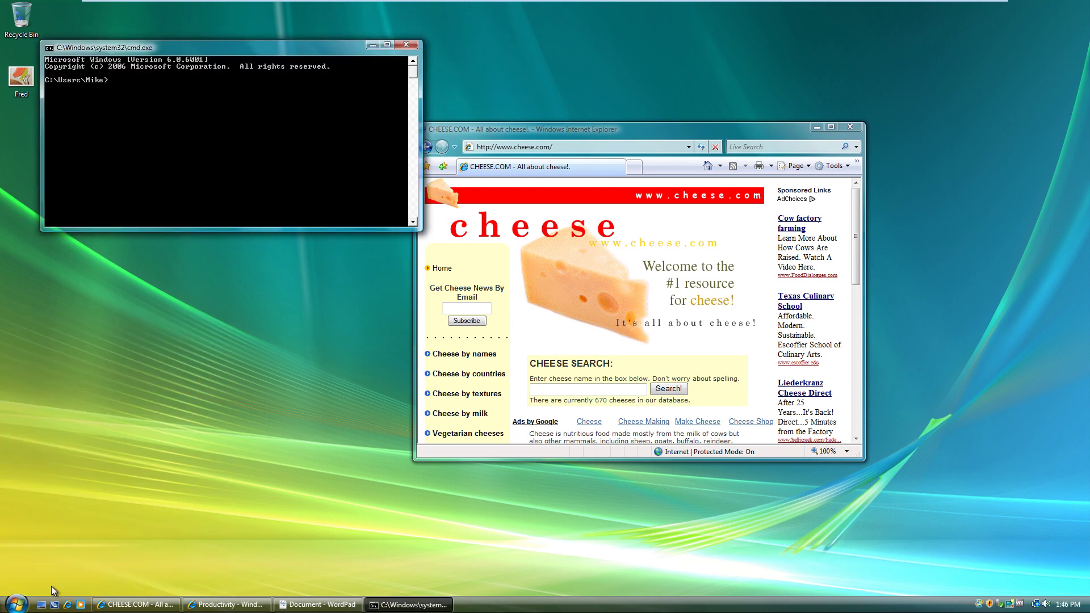